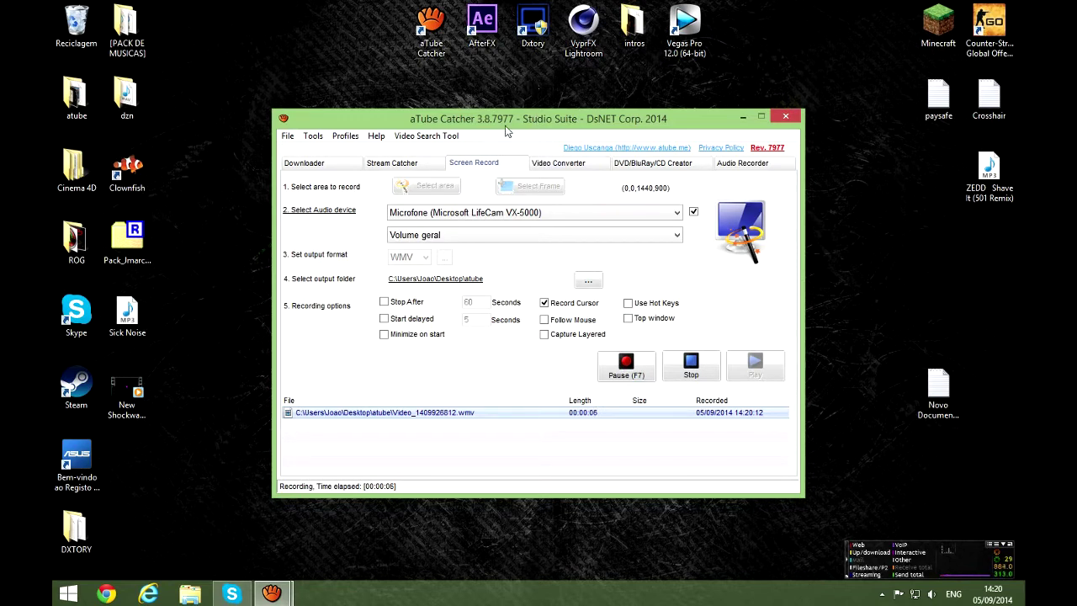
Move the New Shockwave video elsewhere on the desktop and open the inner dzn folder
left_click_drag(126, 391, 122, 101)
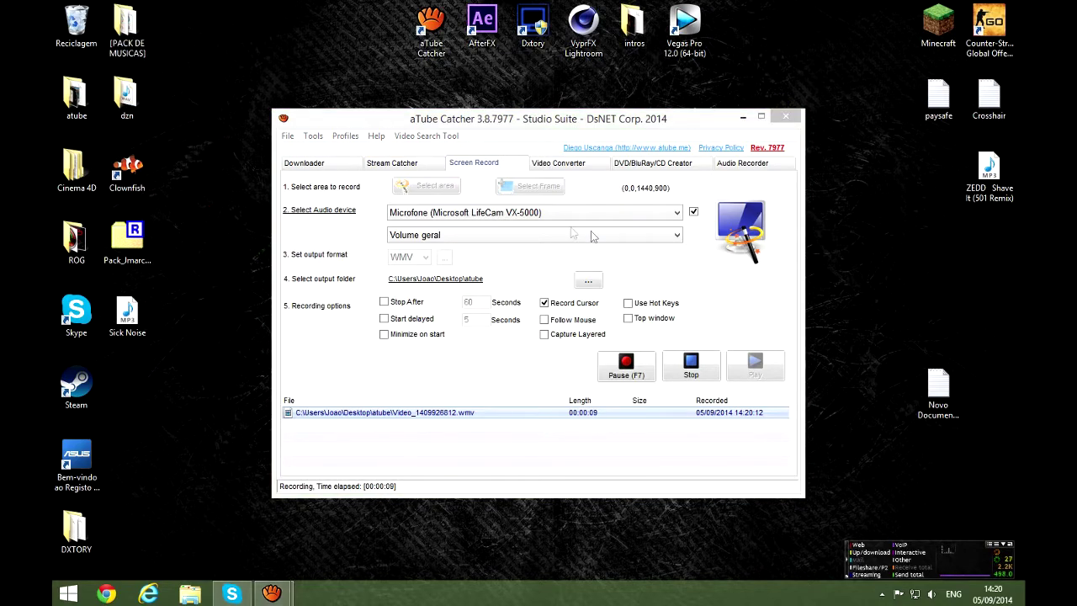
double_click(126, 94)
left_click_drag(494, 306, 269, 42)
double_click(463, 277)
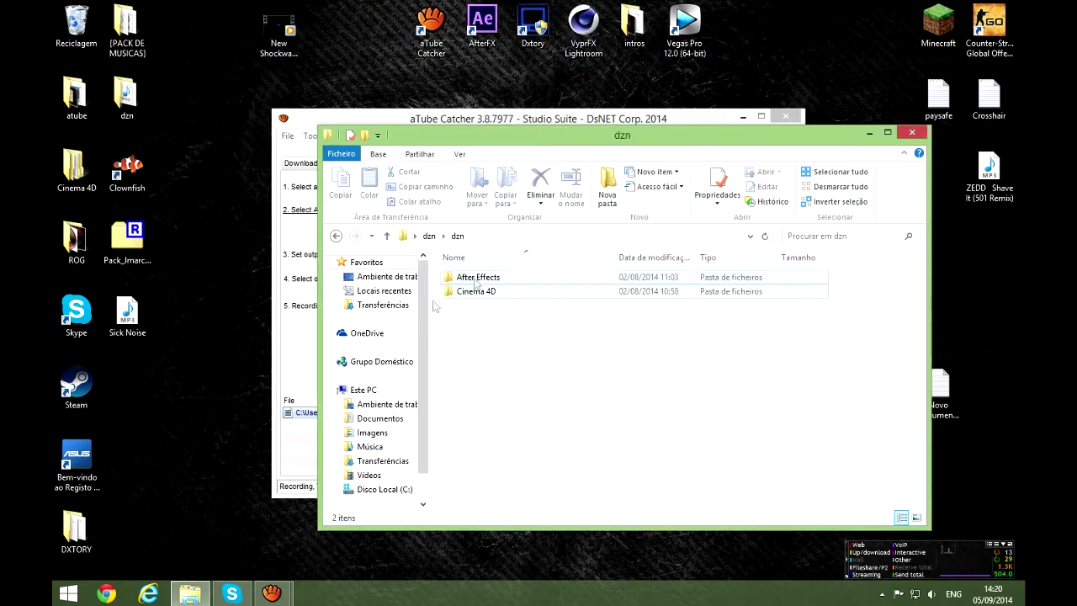
Preview the intro logon video from the intros folder, closing both the player and the folder
double_click(634, 24)
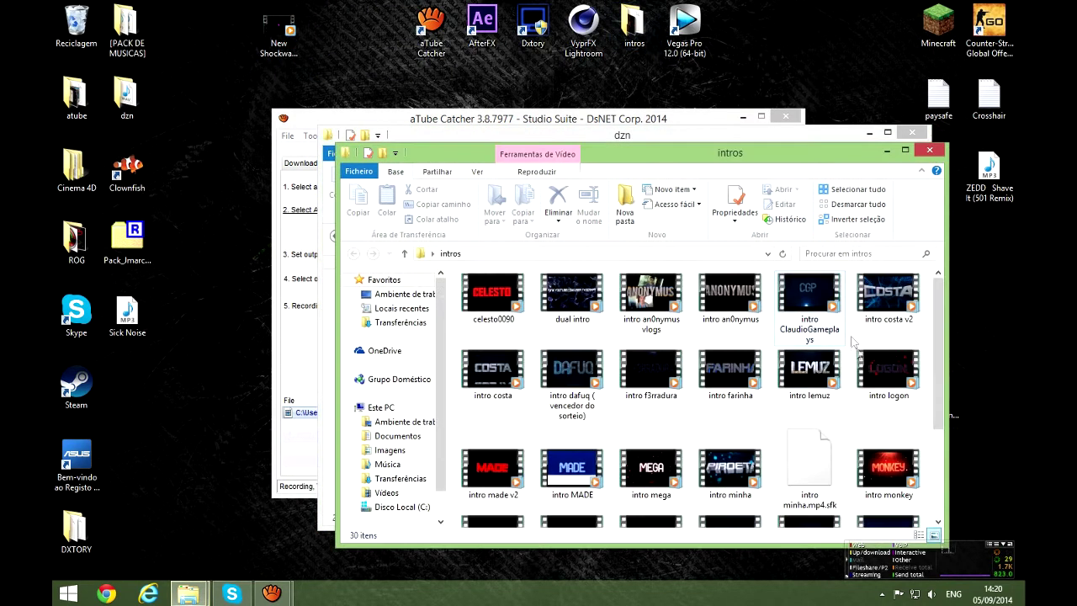
double_click(889, 364)
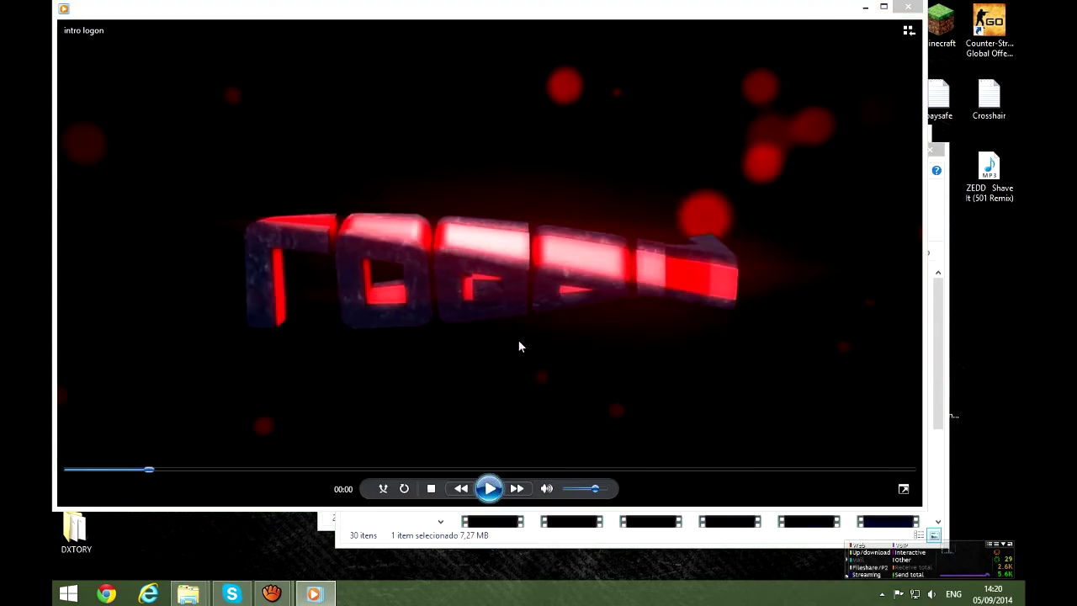
left_click(602, 216)
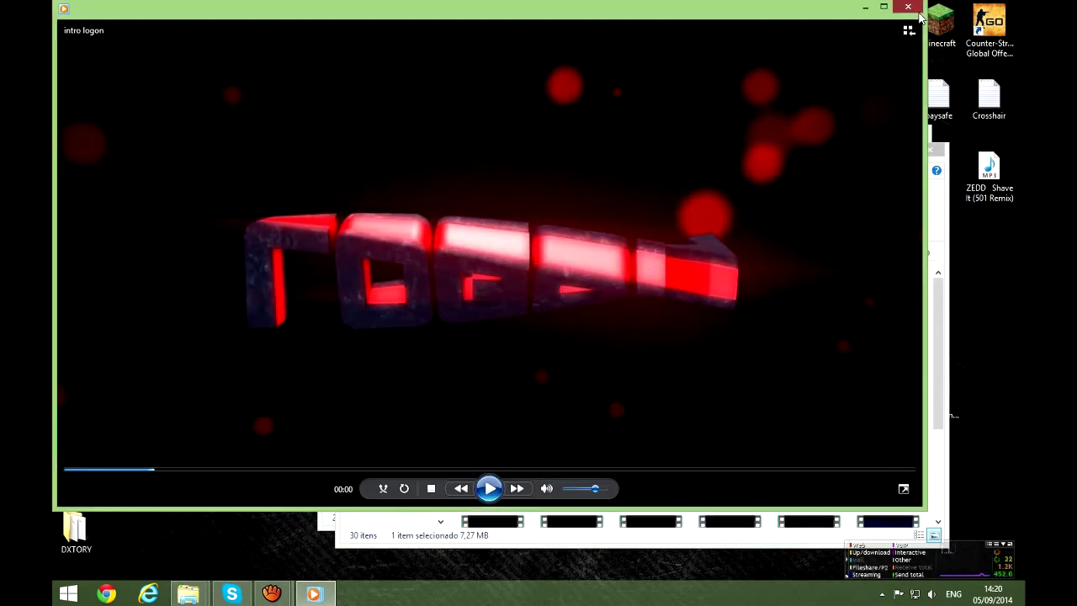
left_click(908, 6)
left_click(929, 151)
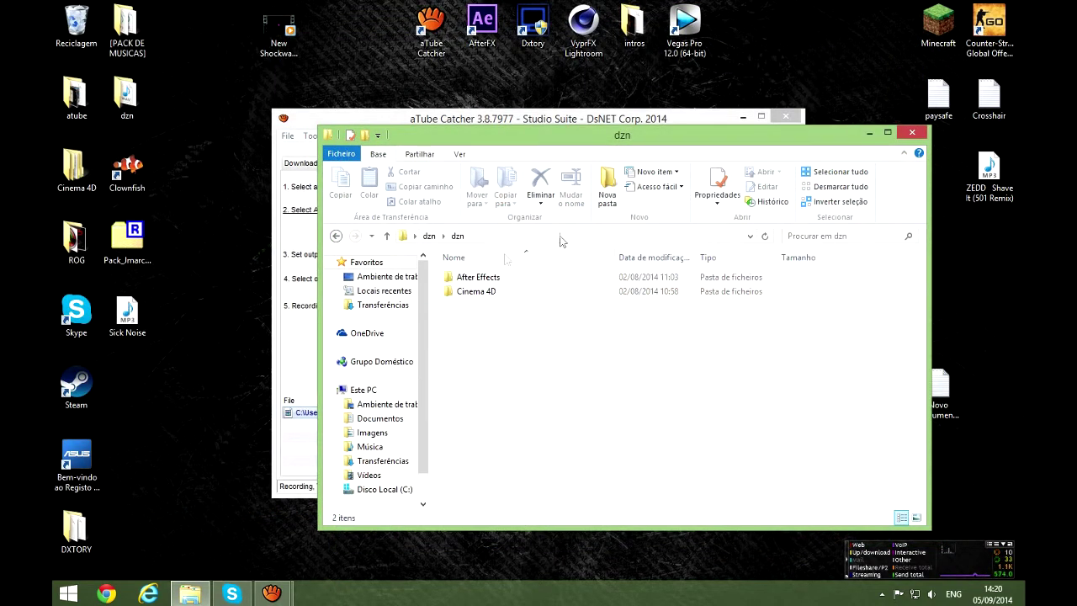
Move the New Shockwave video from the desktop into dzn's After Effects > Shockwave folder and clear the open windows off the desktop
double_click(490, 278)
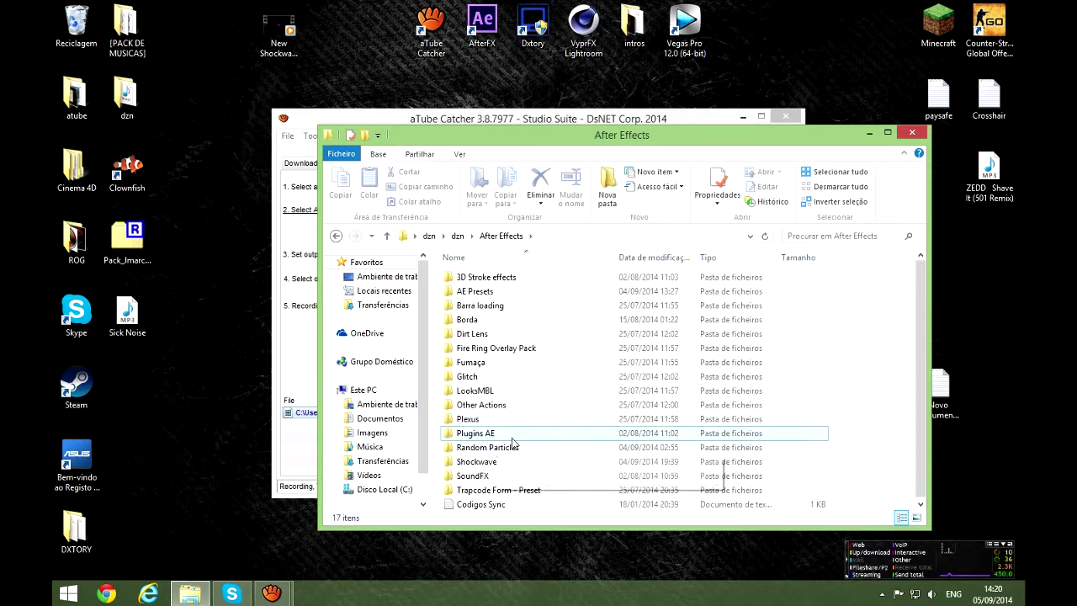
left_click(508, 463)
double_click(507, 462)
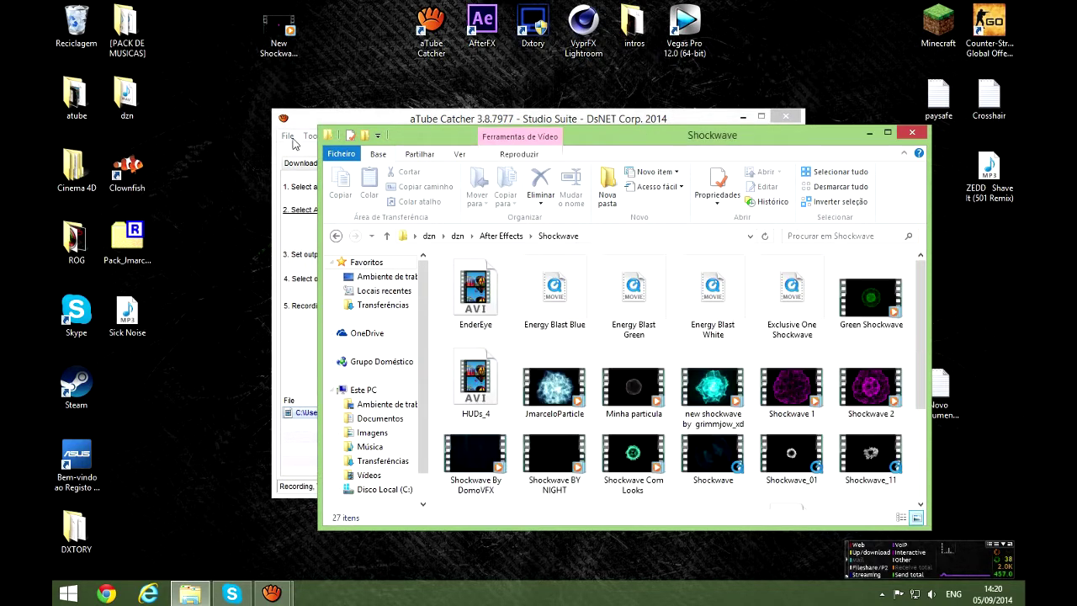
left_click_drag(279, 32, 897, 338)
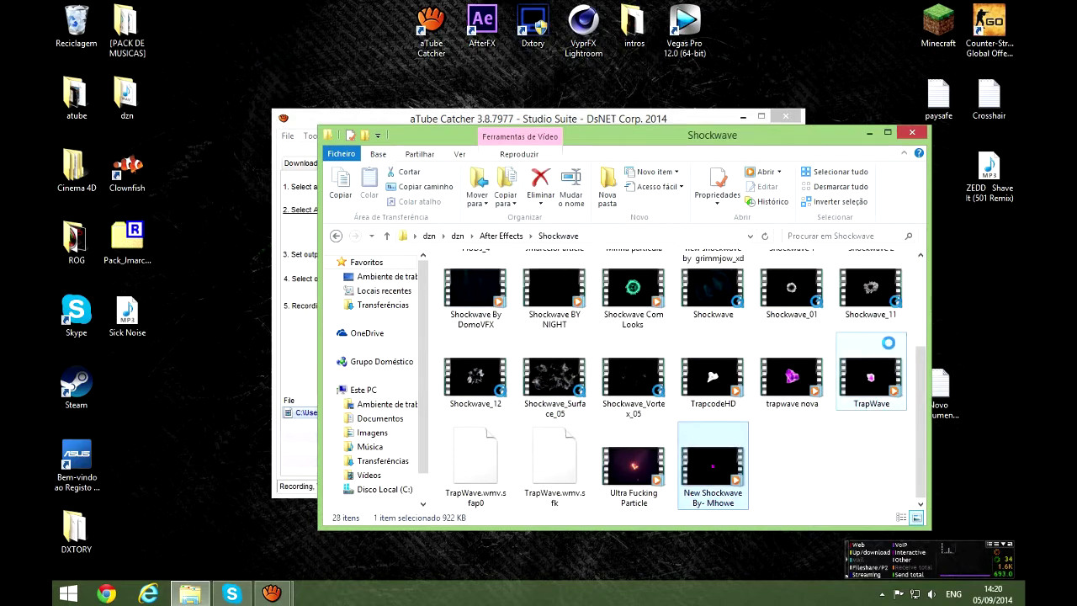
left_click(910, 135)
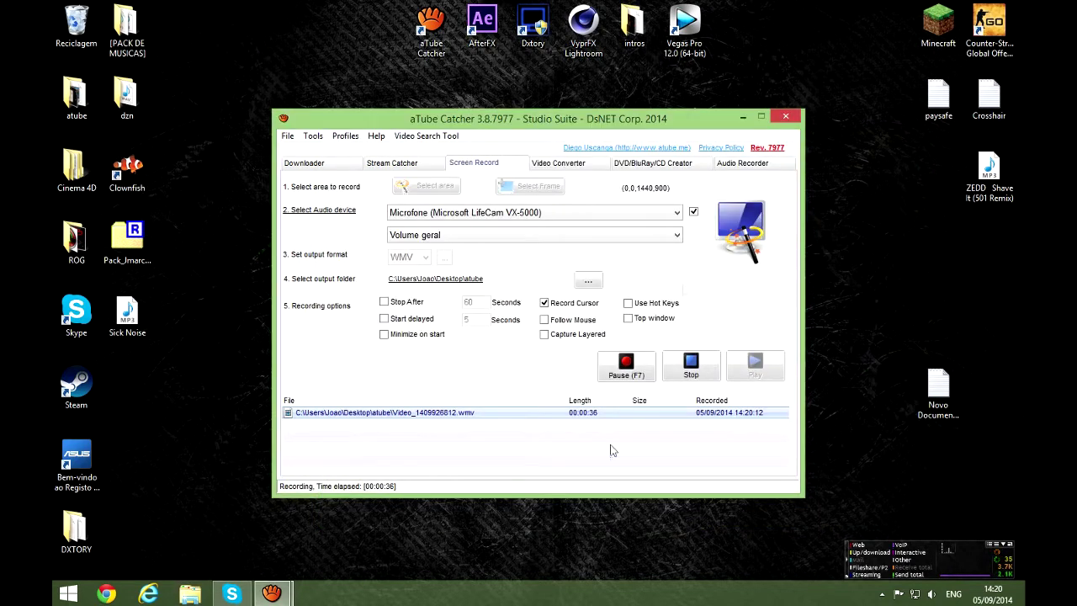
left_click(743, 117)
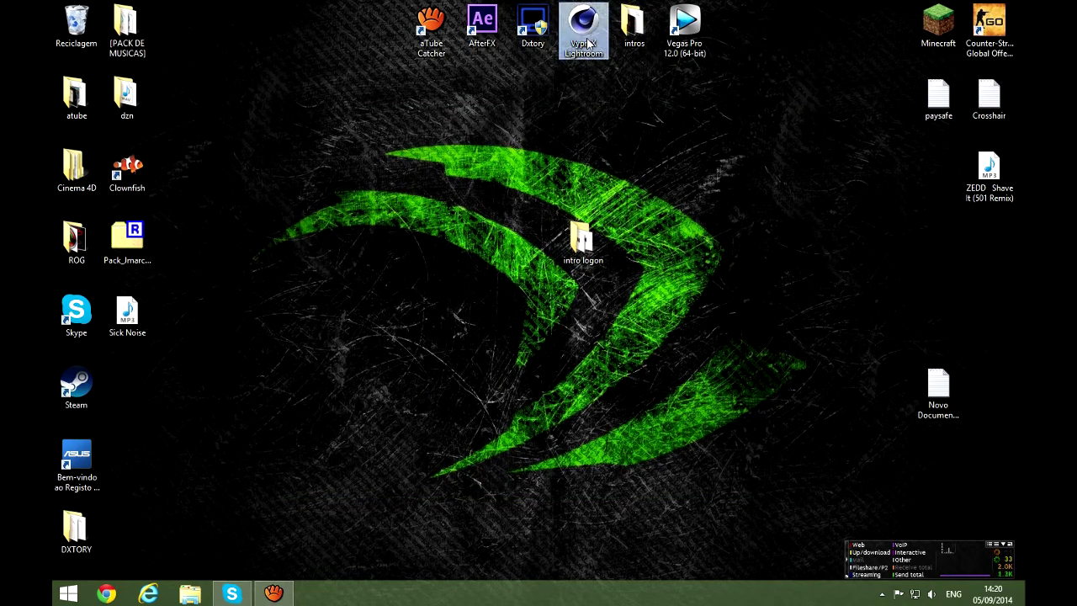
Open the VyprFX Lightroom scene in Cinema 4D and change its MoText to TUTO with a depth of 50
double_click(586, 34)
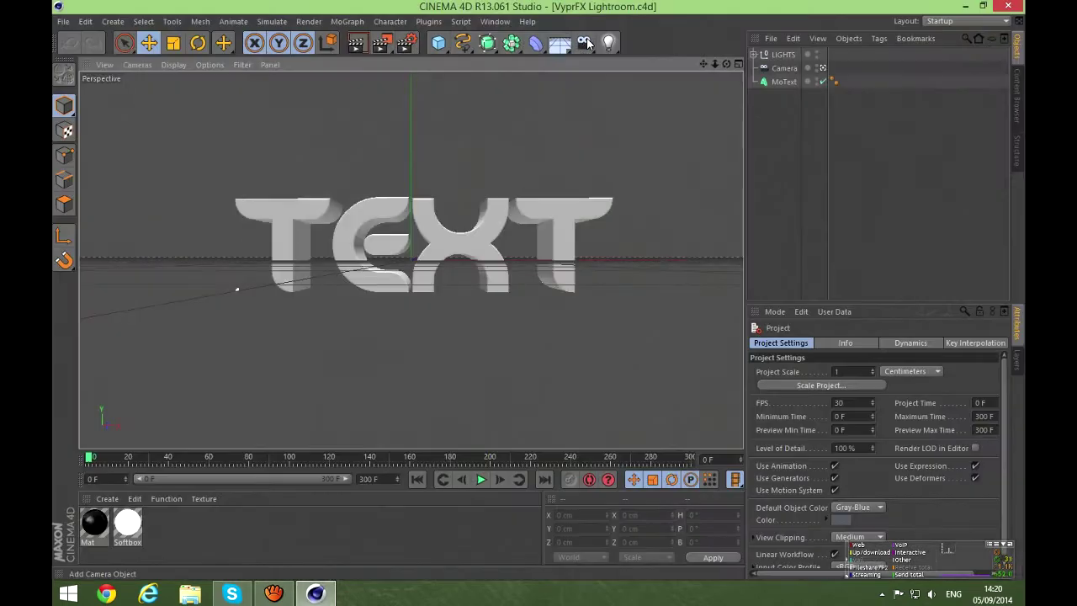
left_click(783, 81)
left_click(820, 343)
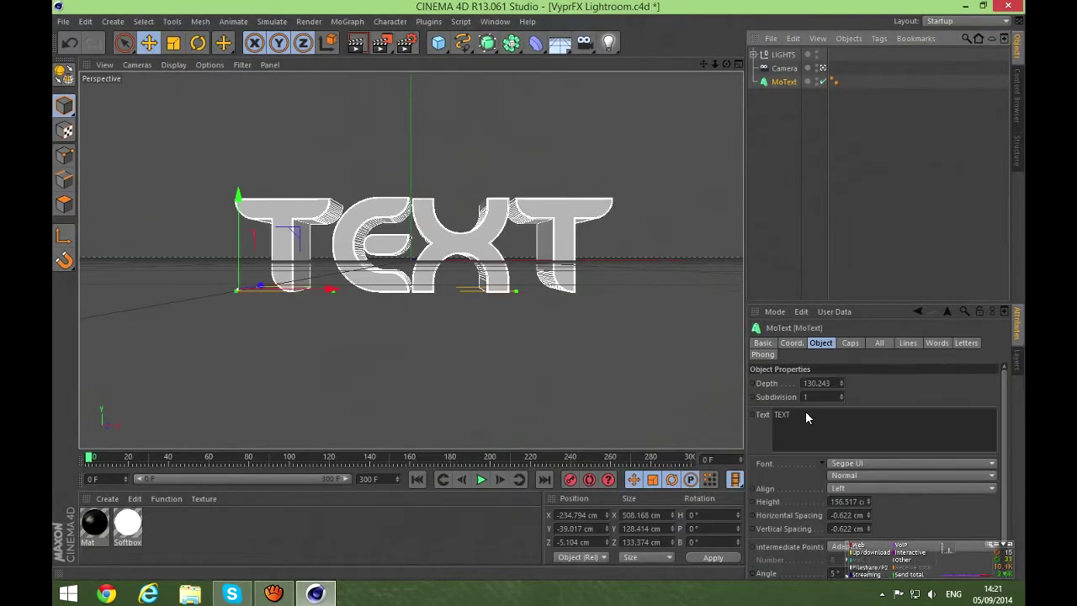
left_click_drag(805, 415, 745, 414)
type("TUT")
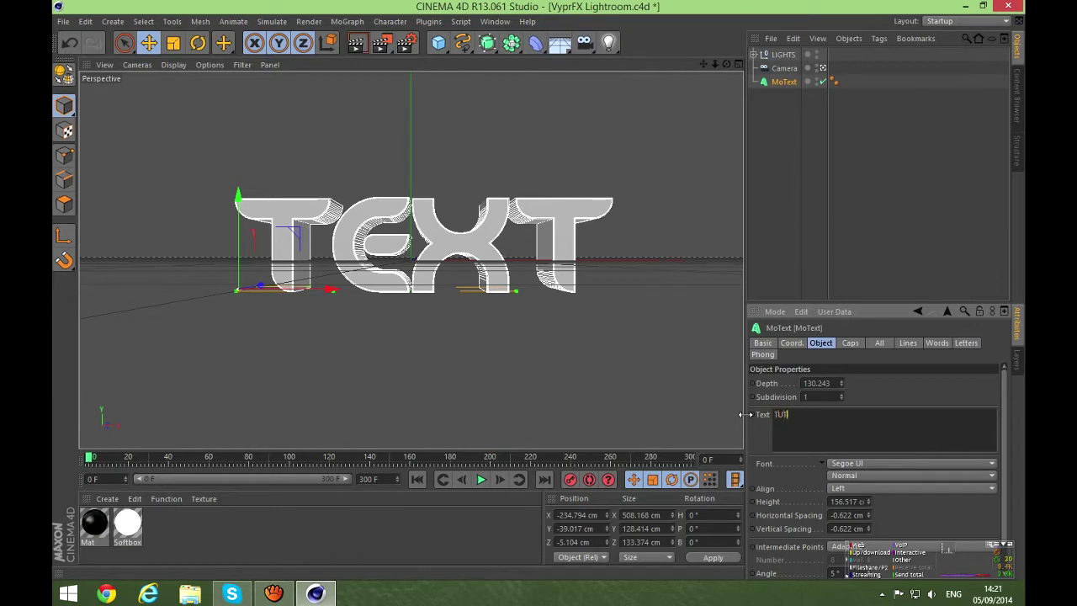
type("O")
left_click(830, 384)
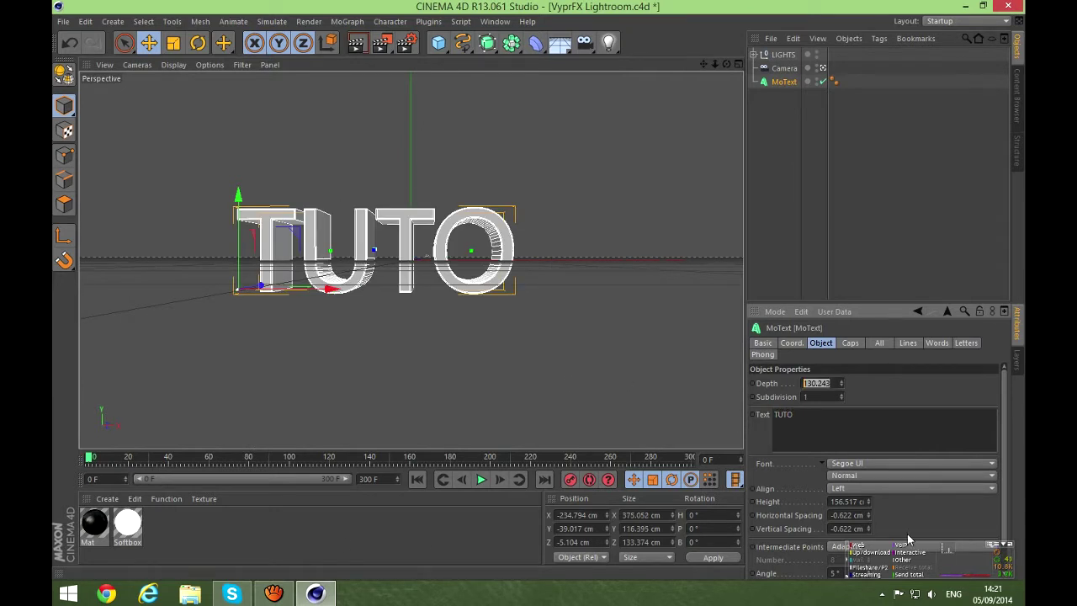
type("50")
key("Return")
Change the MoText font to Alien Encounters Solid and shift the text about 18 cm along the positive X axis
left_click(854, 464)
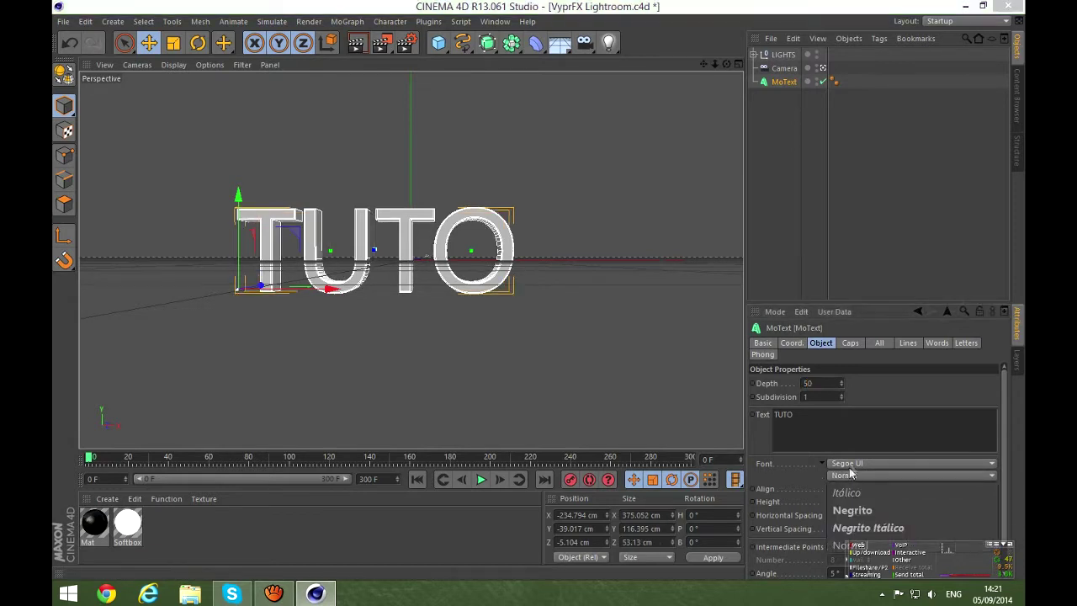
left_click(854, 464)
left_click(856, 462)
scroll(857, 461, "up", 10)
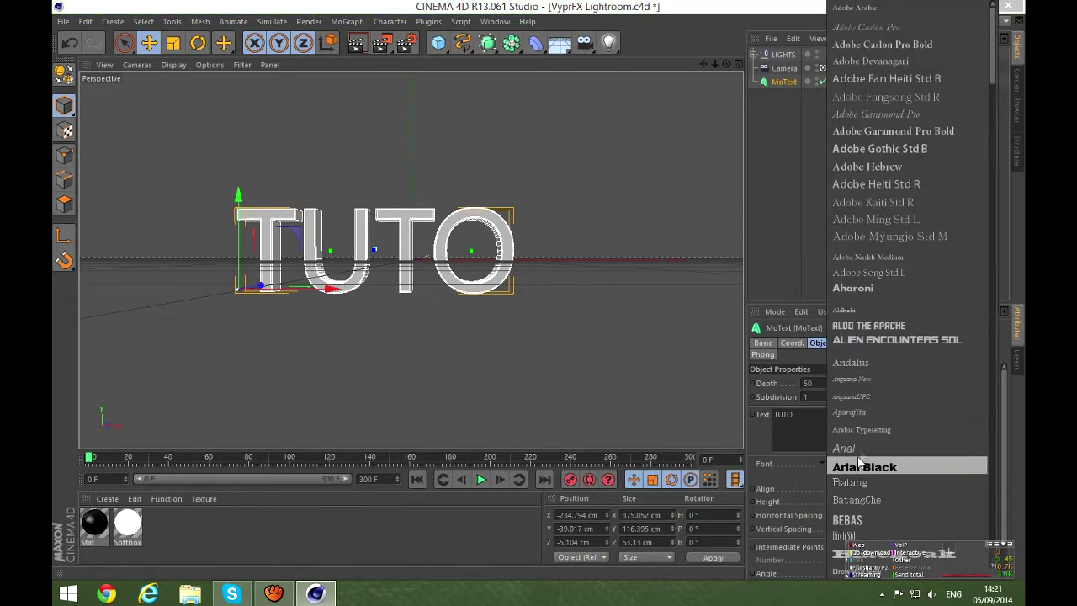
left_click(855, 339)
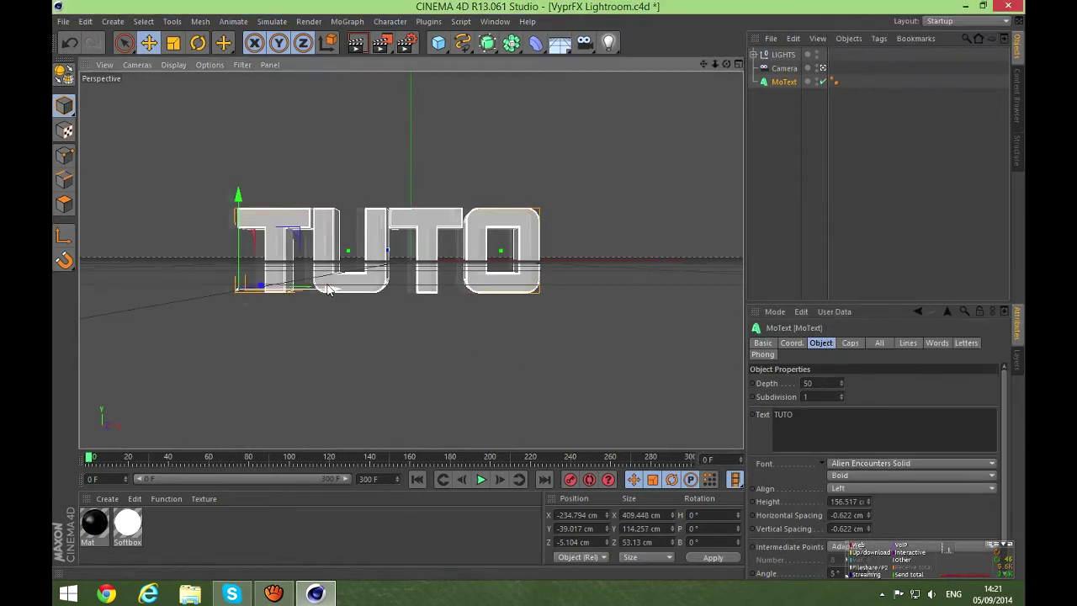
left_click_drag(333, 296, 346, 297)
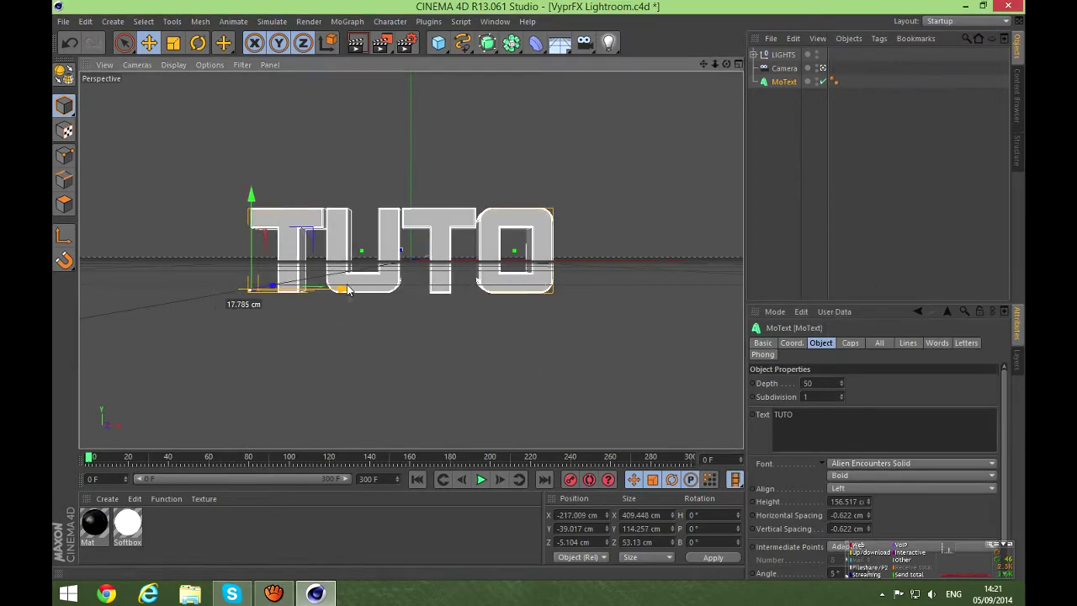
Load the Ajax_Mat_Pack.lib4d material library and close the network monitor overlay on the desktop
left_click(177, 522)
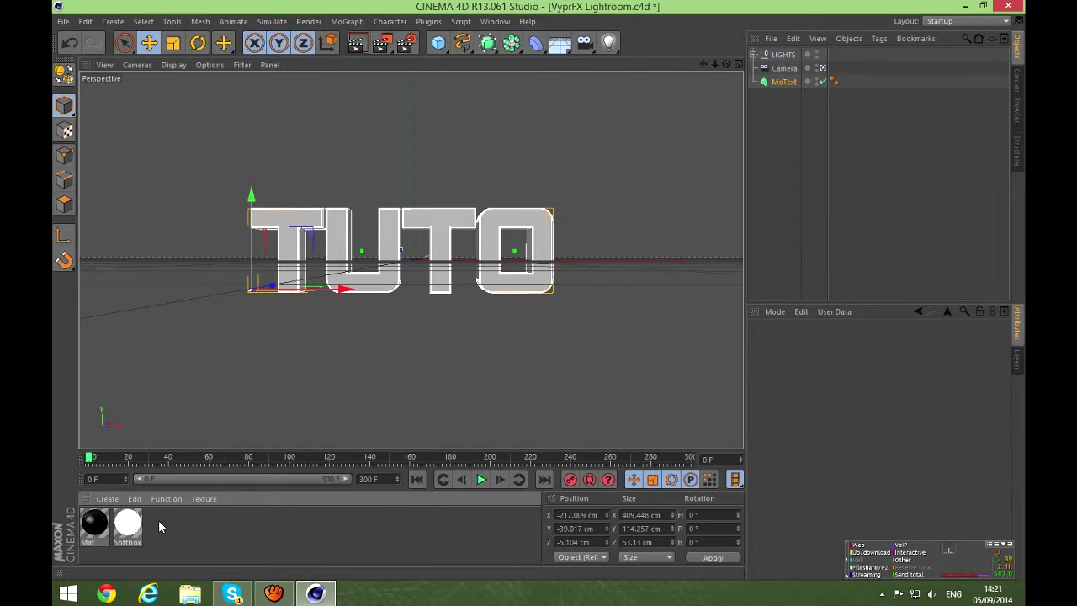
key("ctrl+shift+o")
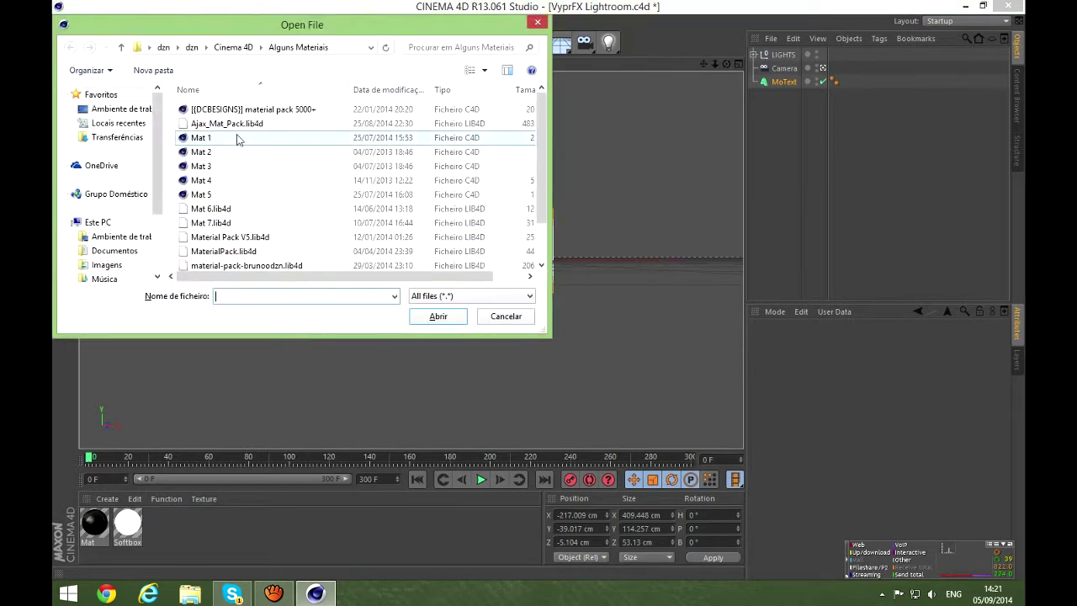
left_click(235, 127)
double_click(235, 127)
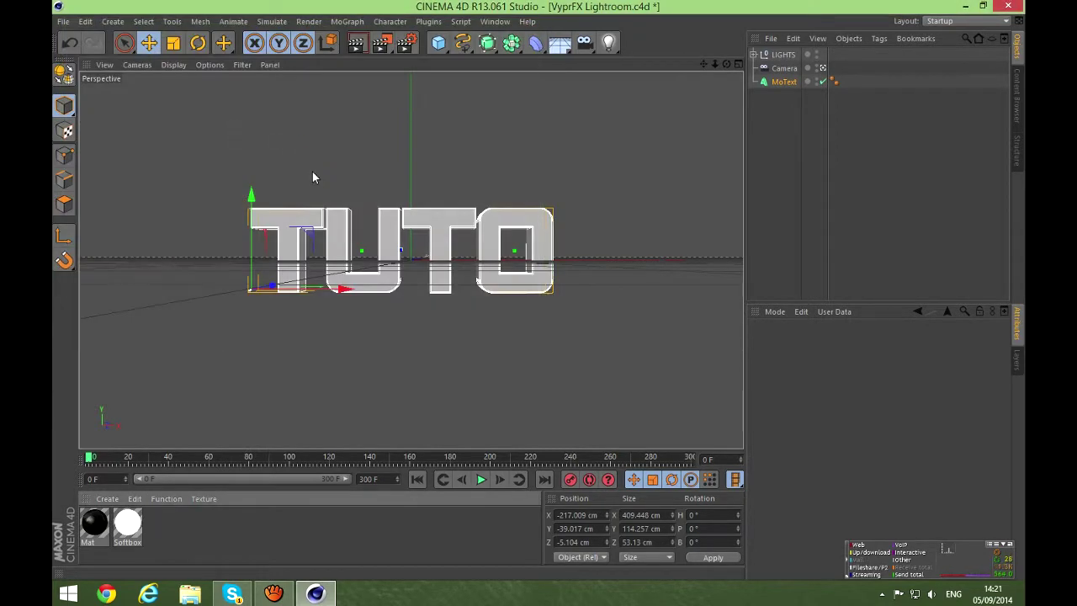
right_click(933, 542)
left_click(771, 405)
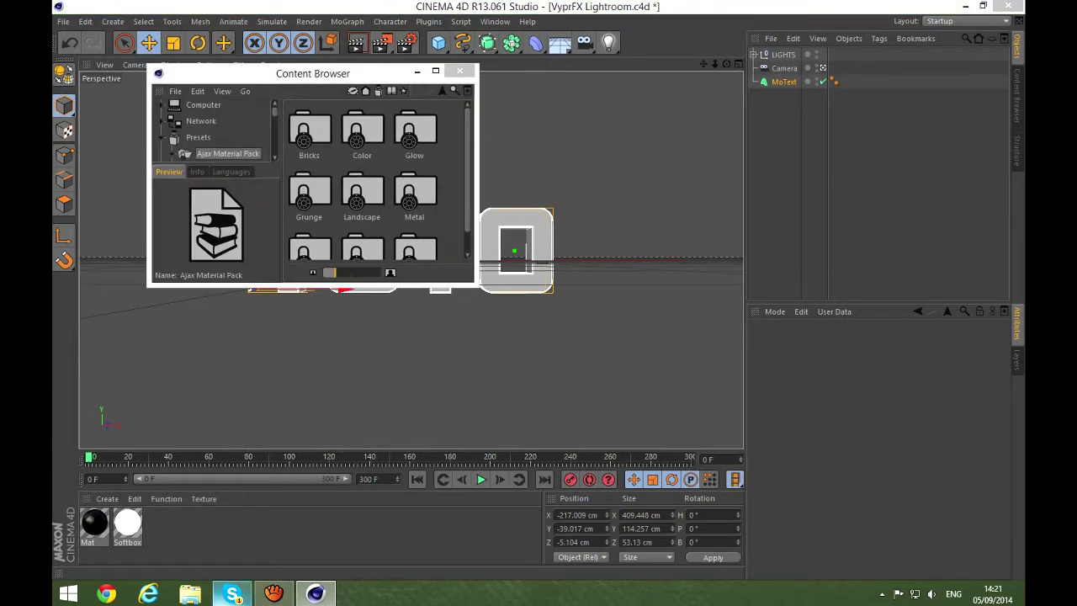
Switch to Skype, send '-' in the unread group conversation, and close its window
left_click(232, 594)
left_click(255, 263)
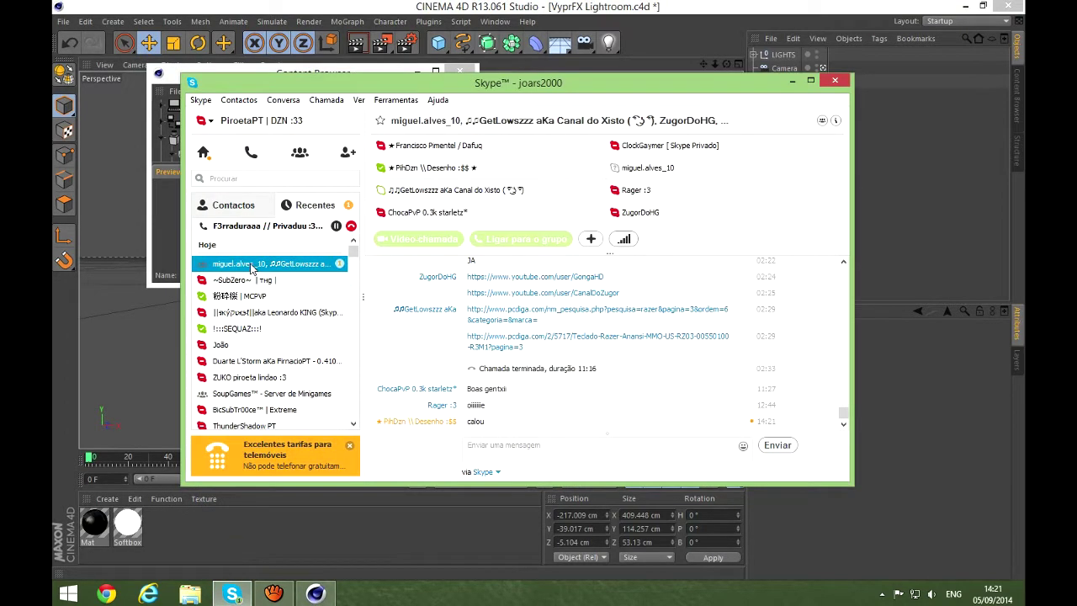
left_click(543, 452)
type("'-'")
key("Return")
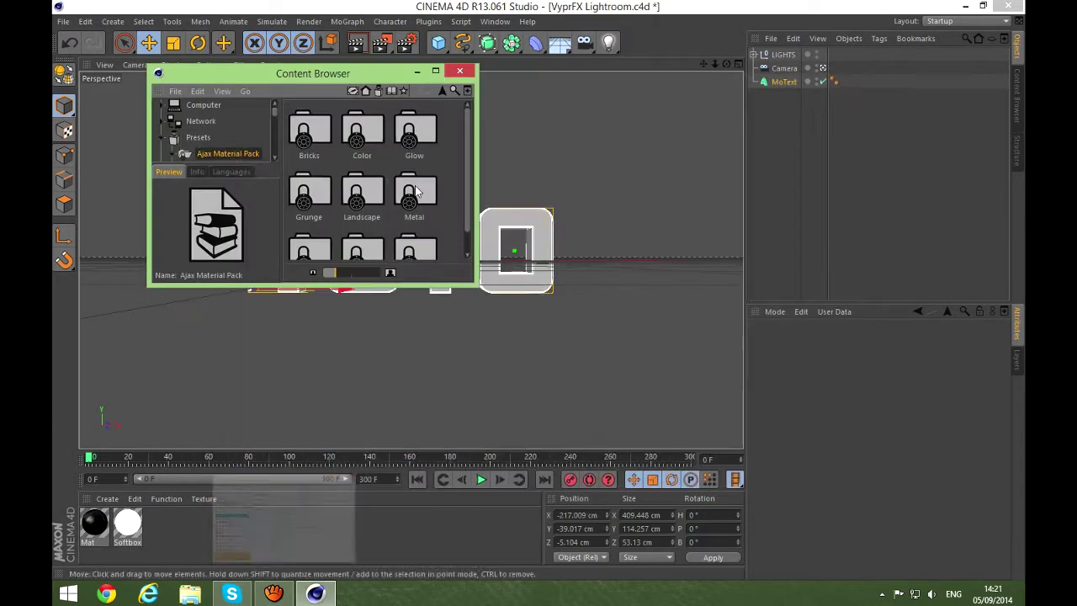
left_click(835, 79)
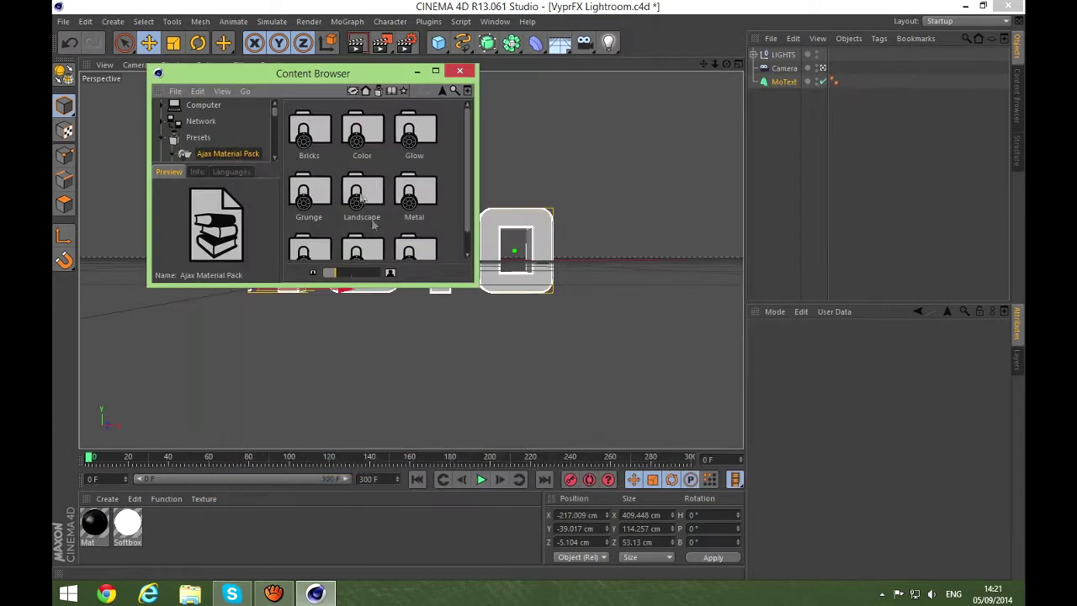
Add the Mat.51 material from the Ajax Material Pack's Metal folder to the scene and close the Content Browser
double_click(421, 196)
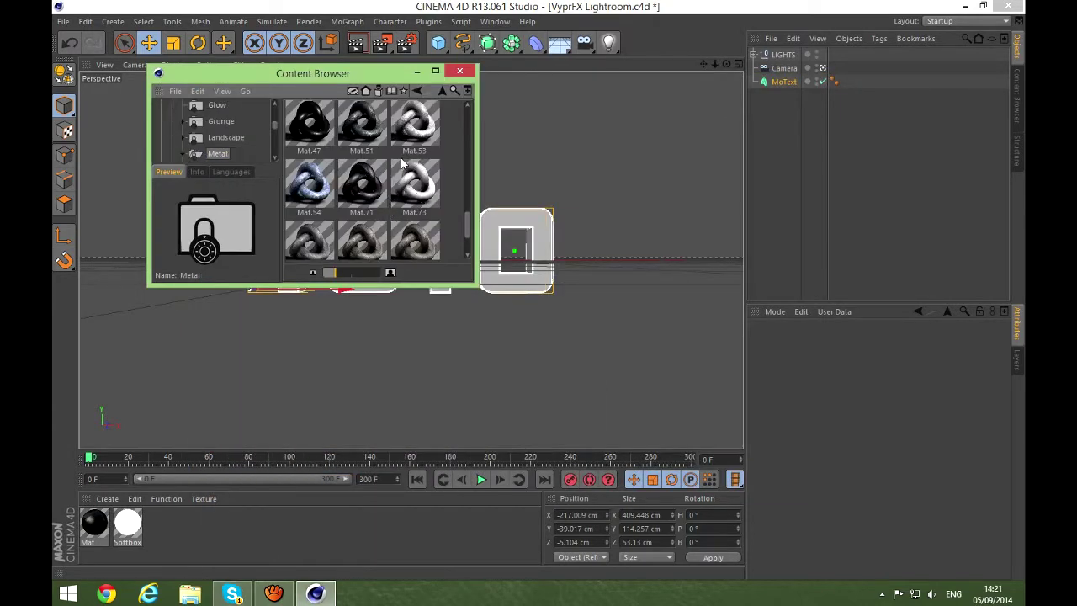
double_click(370, 119)
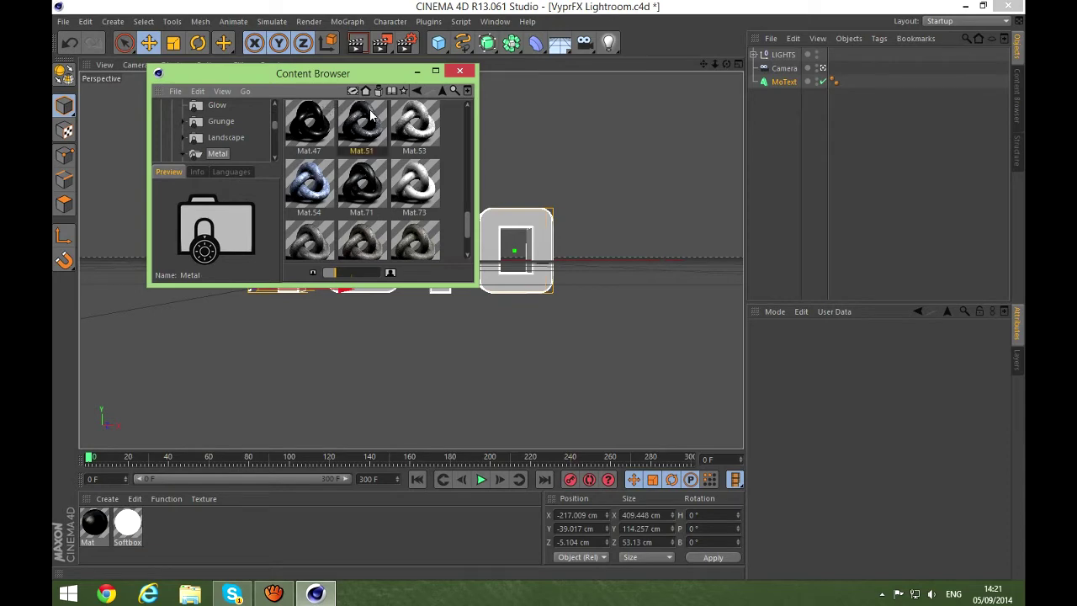
left_click(461, 72)
Apply Mat.51 to the TUTO text and set its texture projection to Cubic
left_click_drag(105, 520, 438, 229)
left_click(841, 398)
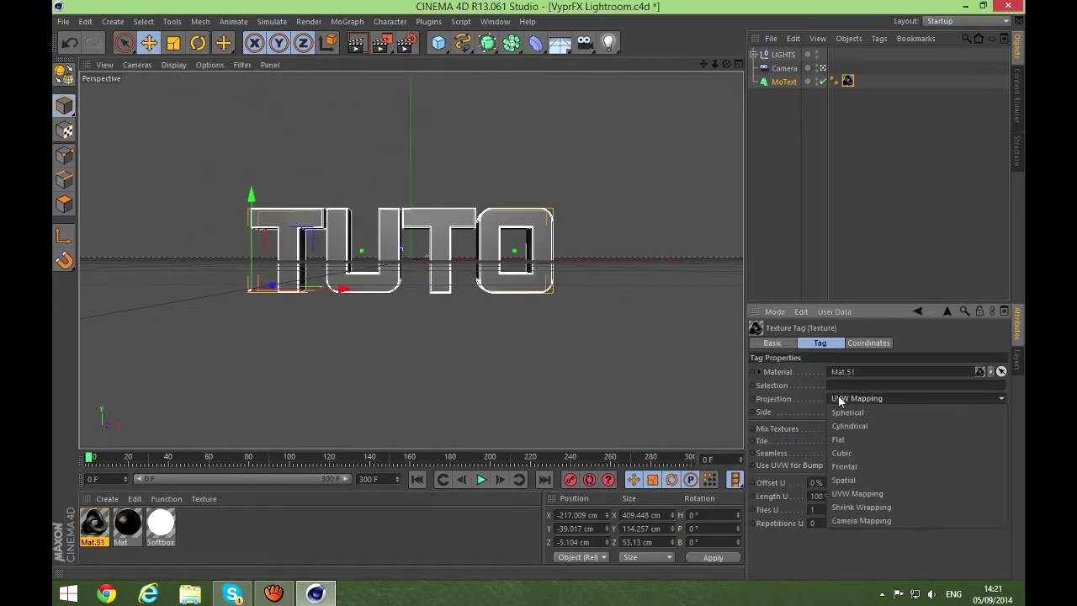
left_click(846, 449)
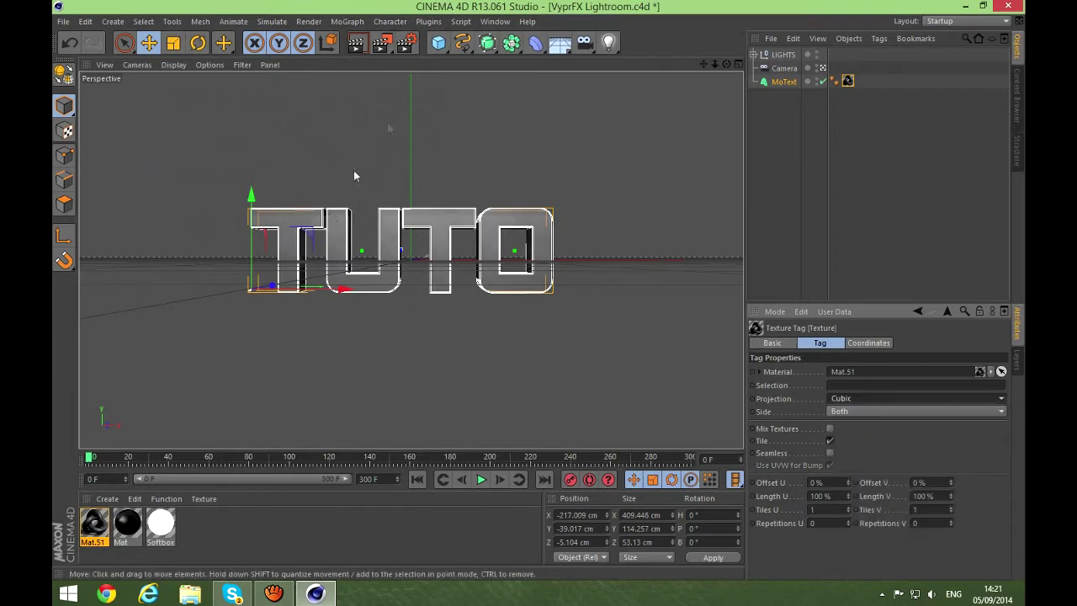
Render the perspective view to check the material on the TUTO text, then return to the normal view
left_click(356, 42)
left_click(385, 208)
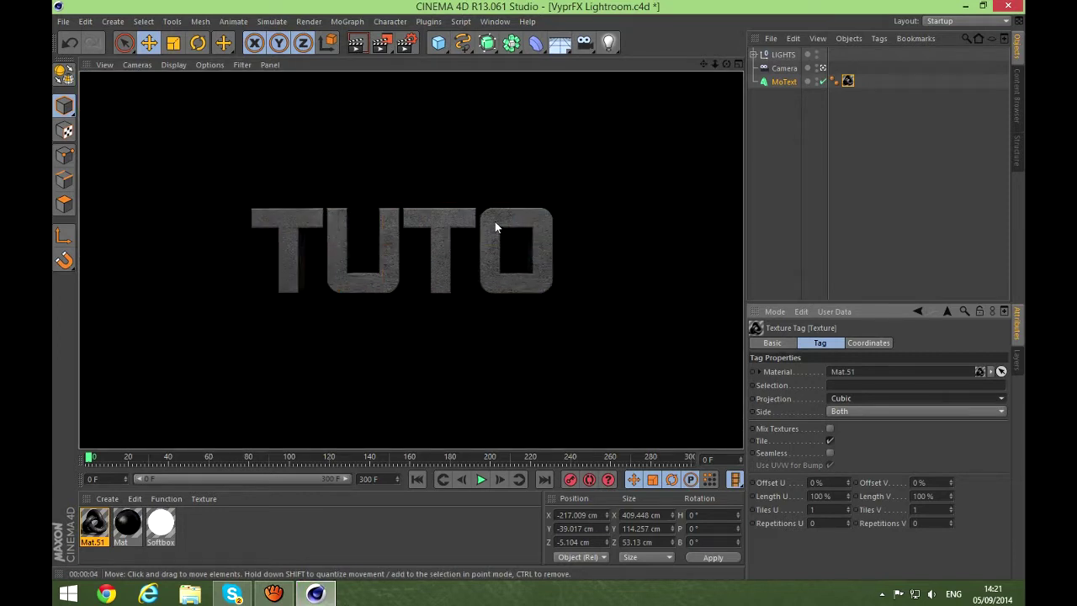
left_click(495, 221)
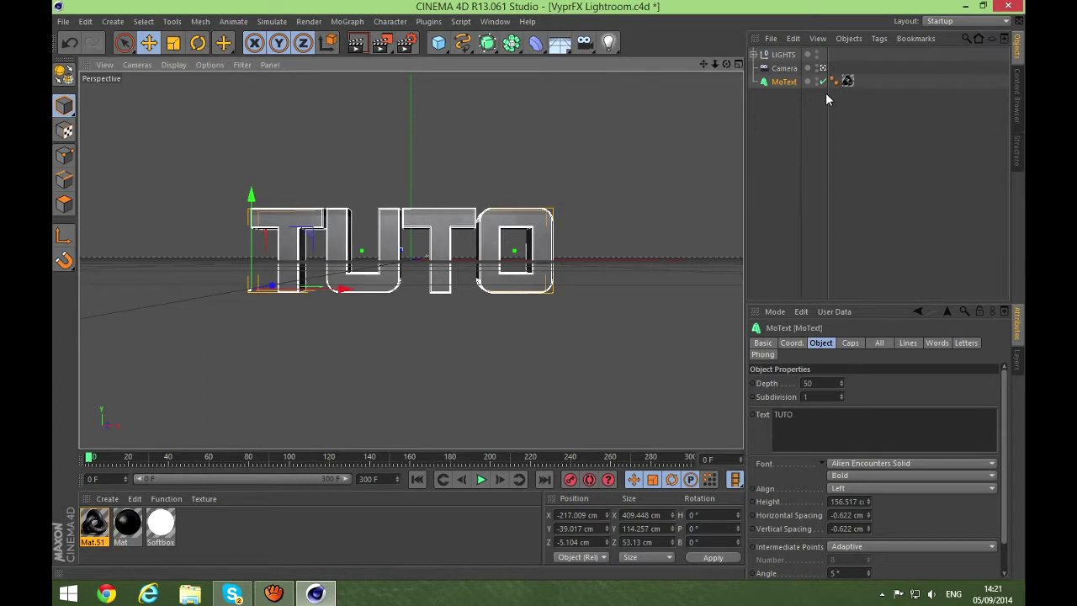
Make the MoText object editable
left_click(783, 83)
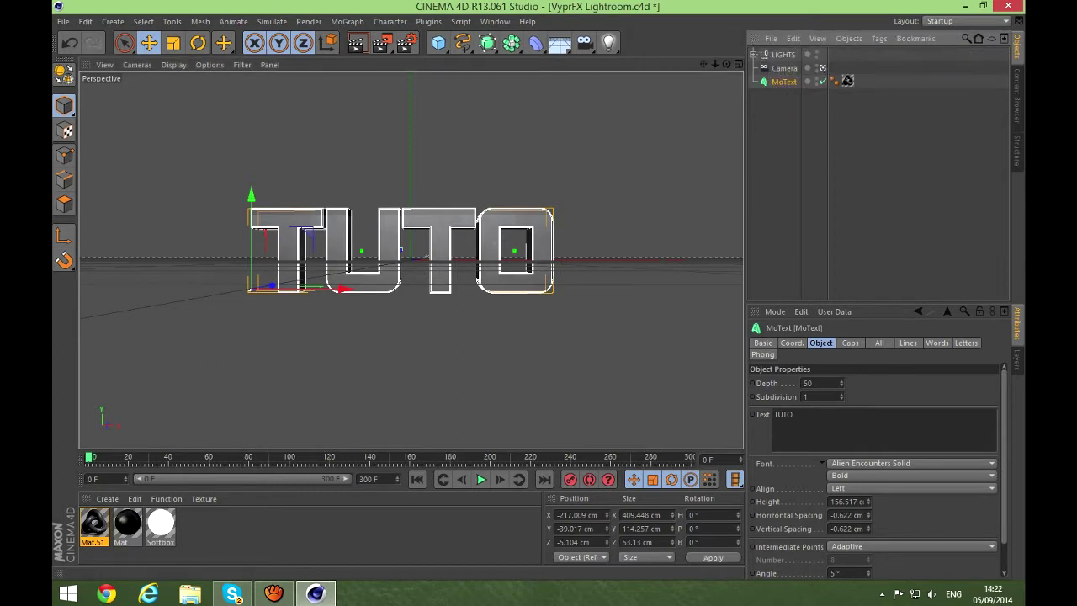
left_click(538, 44)
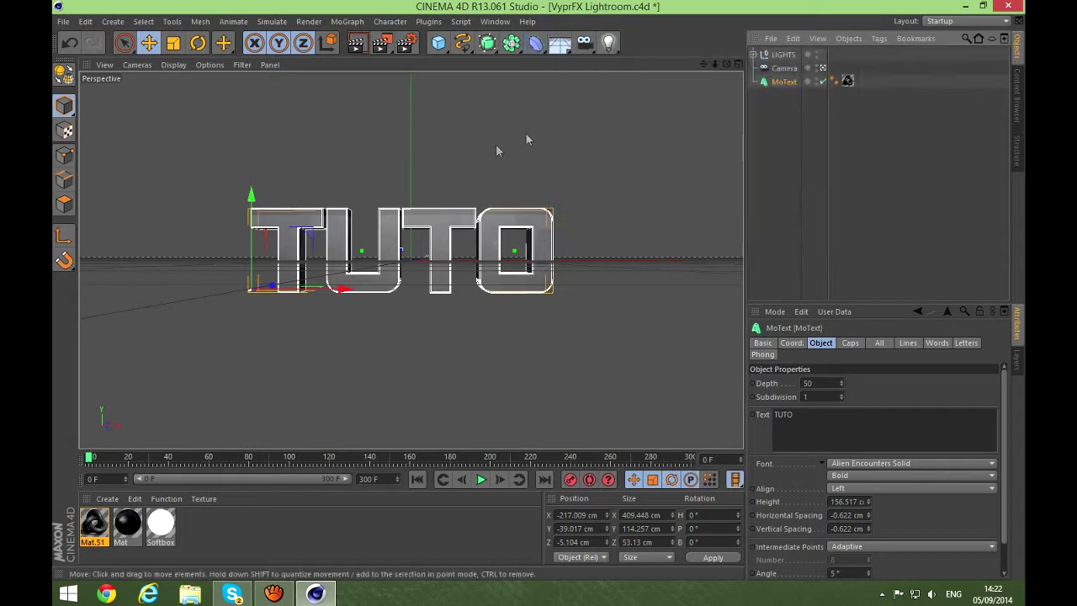
left_click(779, 141)
left_click(778, 82)
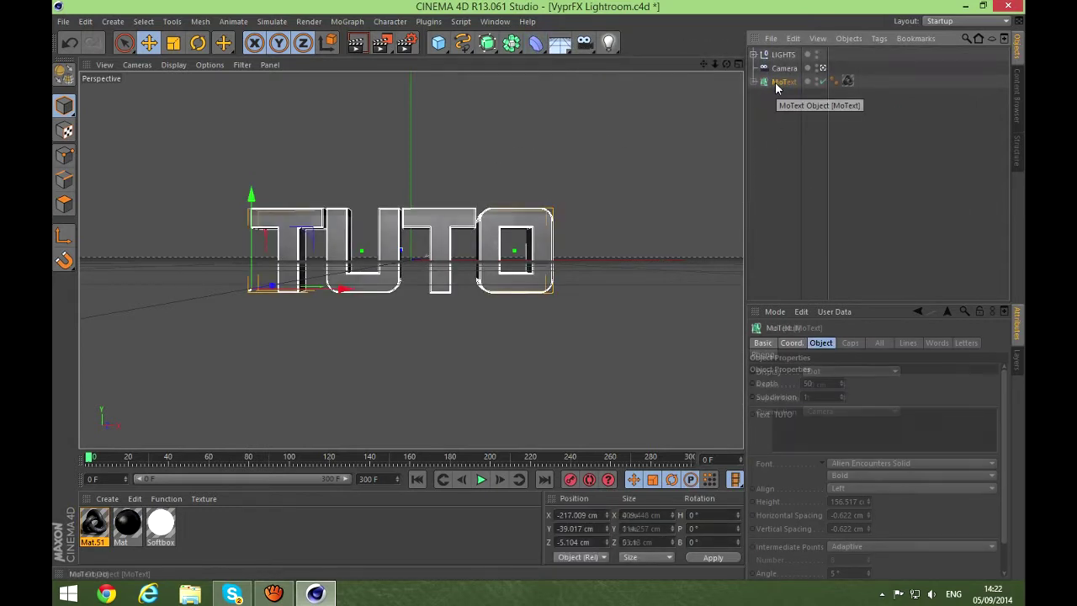
Group the MoText object under a null and centre the null's axis on the TUTO letters, about X 1.6, Y 8.3, Z 17.7 cm
key("alt+g")
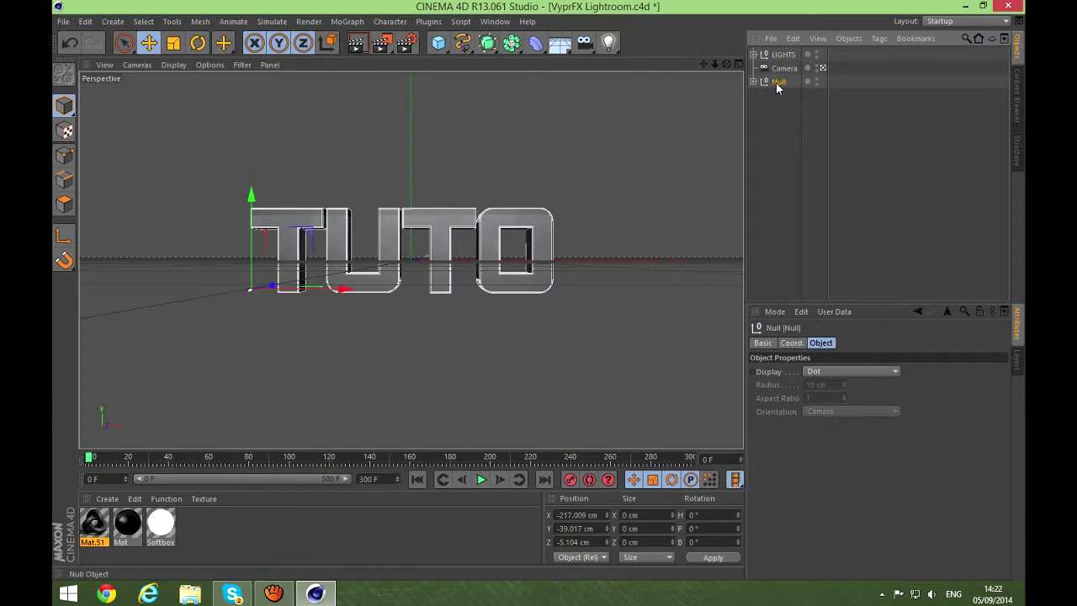
left_click(64, 235)
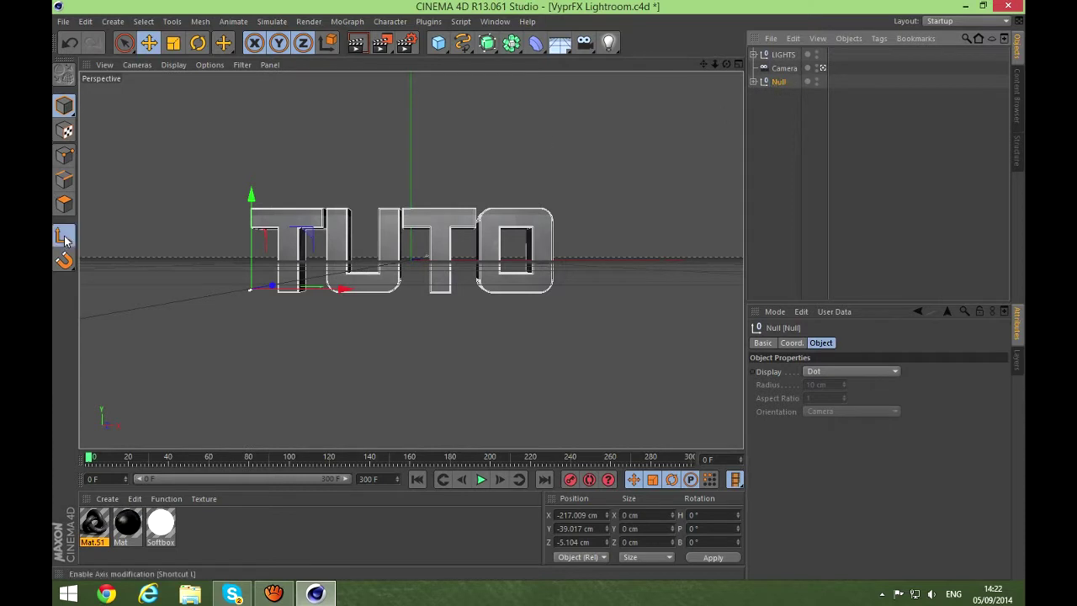
left_click_drag(345, 290, 494, 275)
left_click_drag(412, 210, 409, 177)
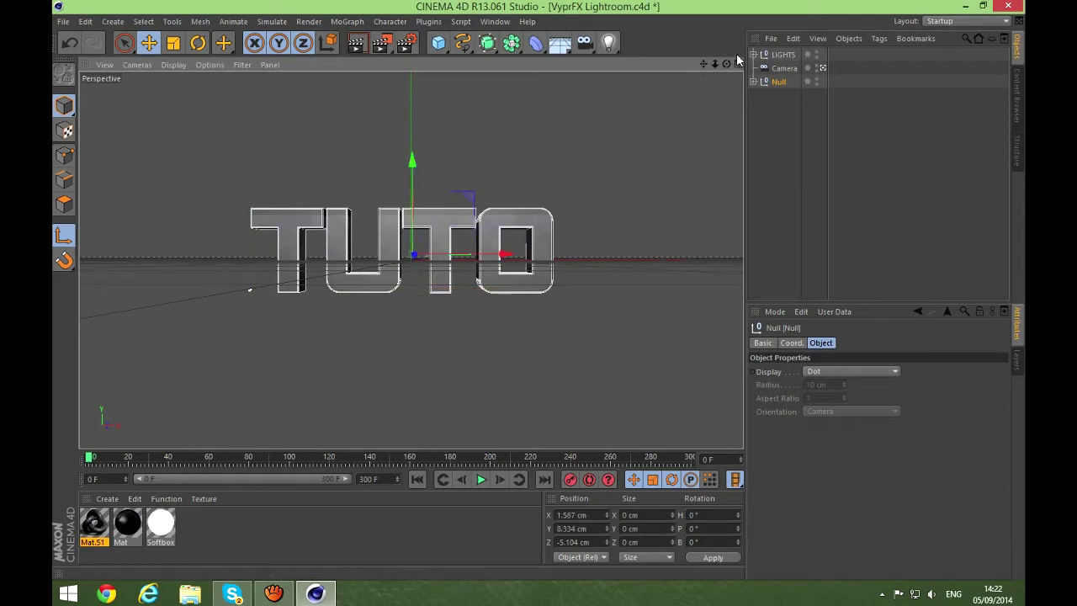
middle_click(696, 94)
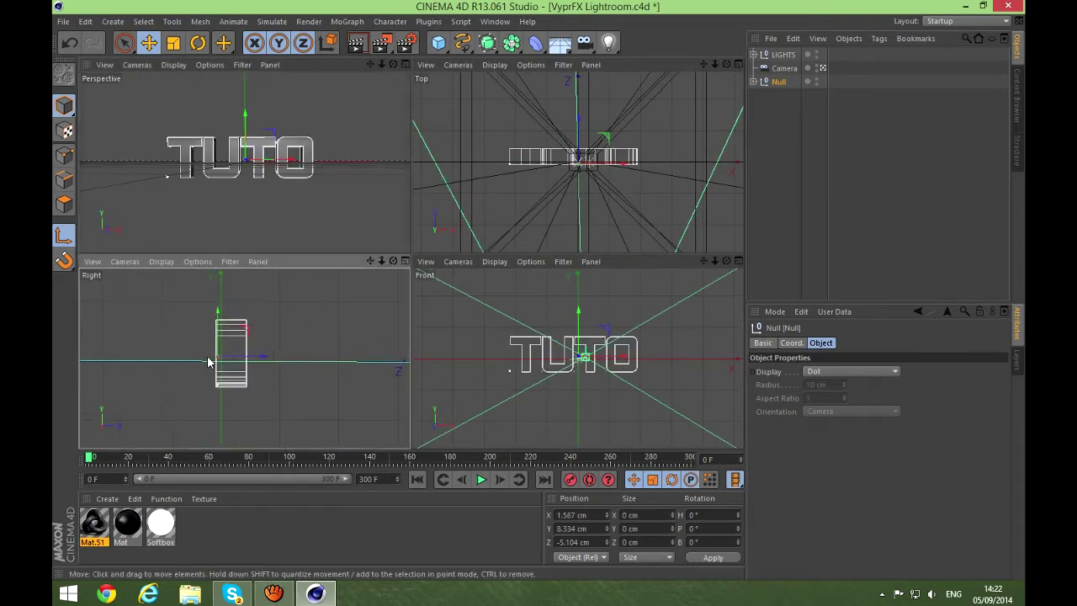
scroll(281, 354, "up", 5)
left_click_drag(252, 364, 288, 365)
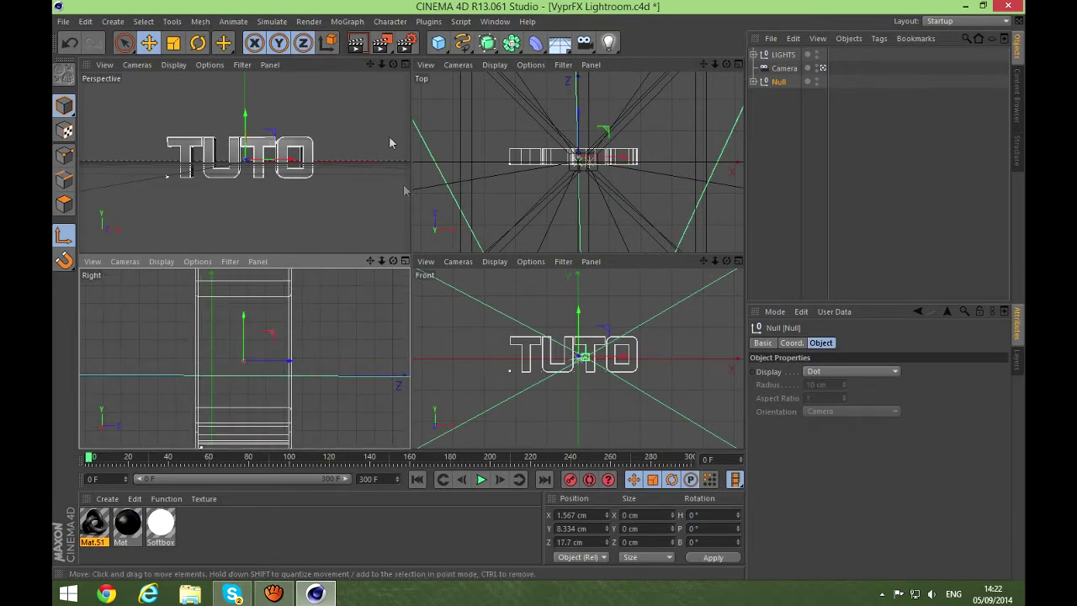
left_click(403, 64)
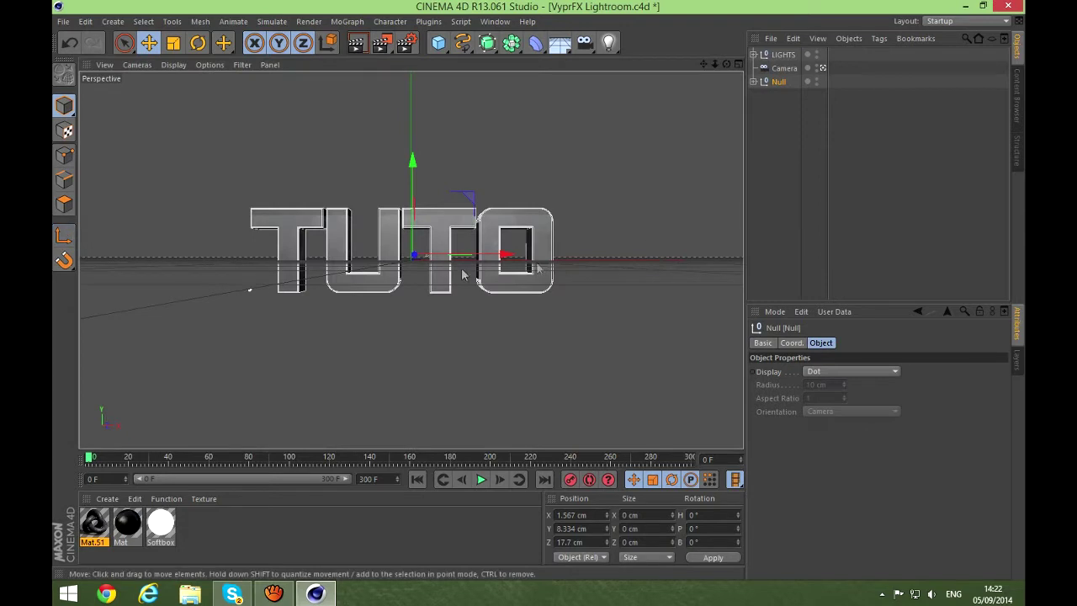
Add a Twist deformer and place it in the hierarchy as a child of the MoText object
left_click(753, 82)
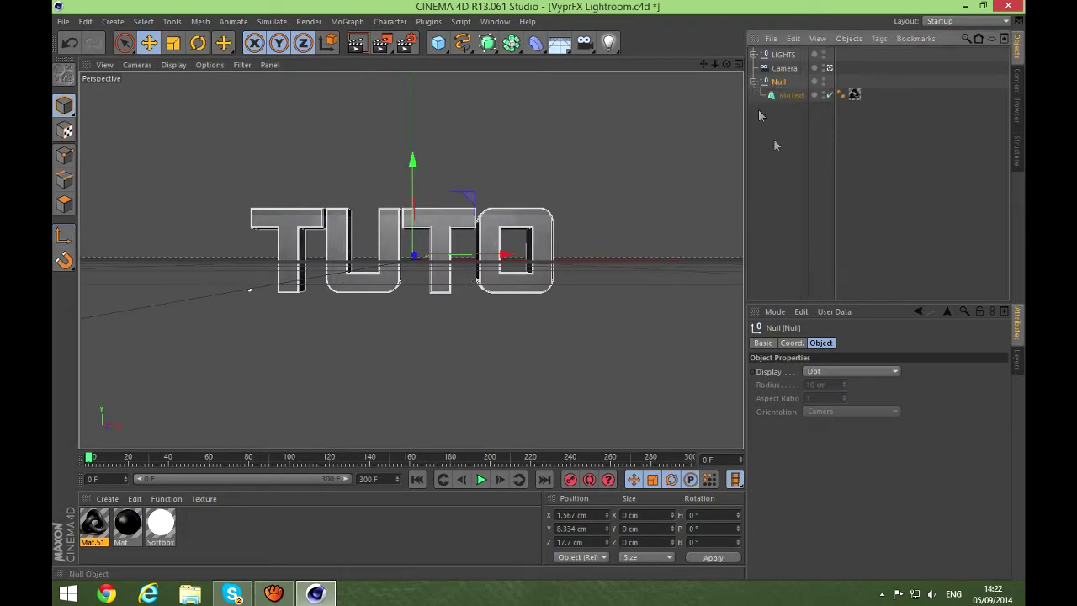
left_click(537, 45)
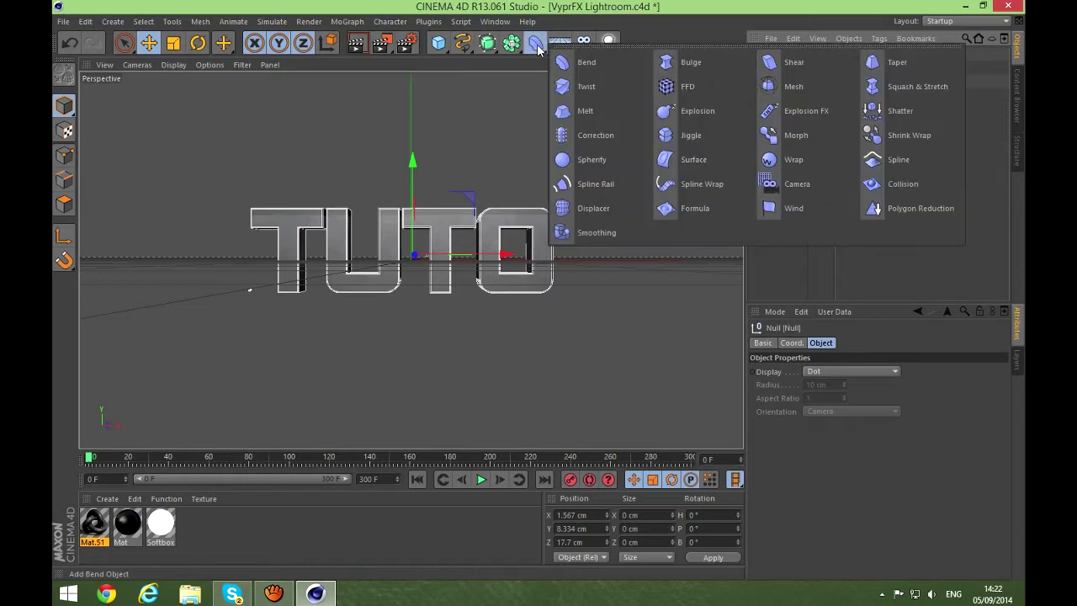
left_click(537, 46)
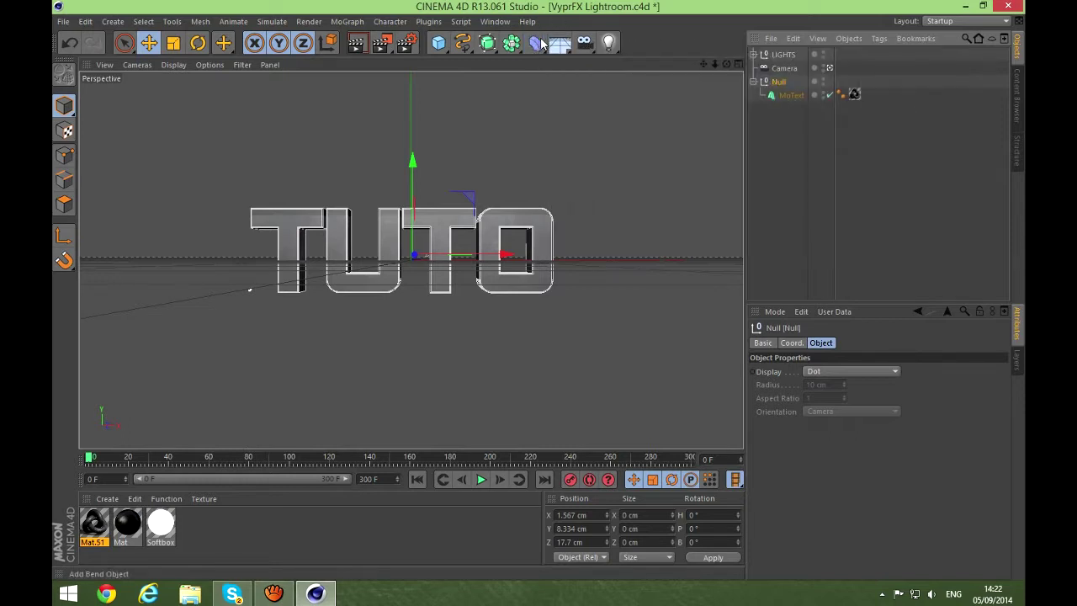
left_click(540, 45)
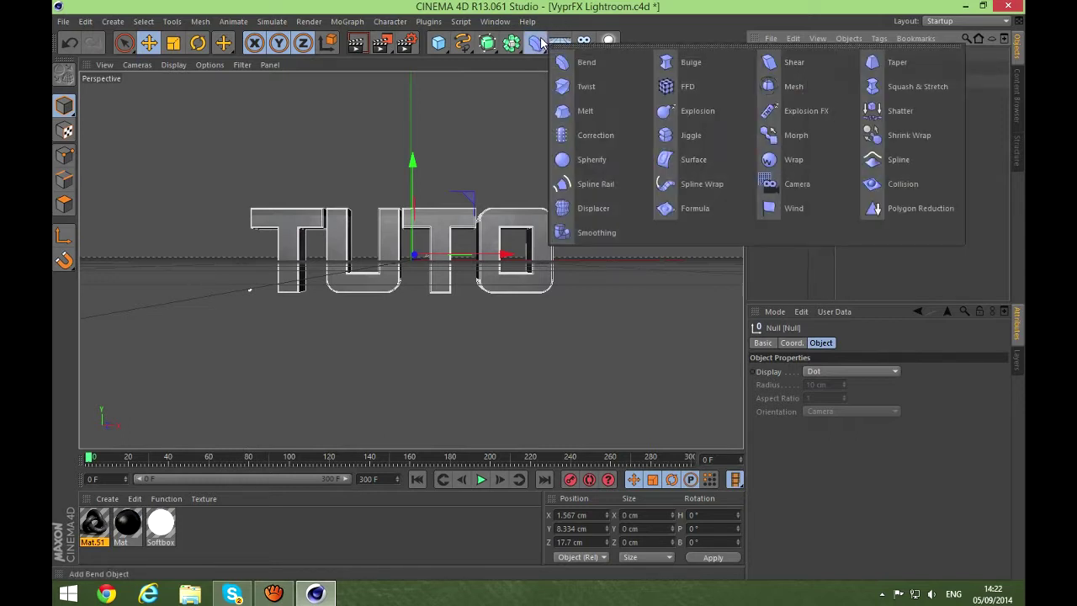
left_click(592, 92)
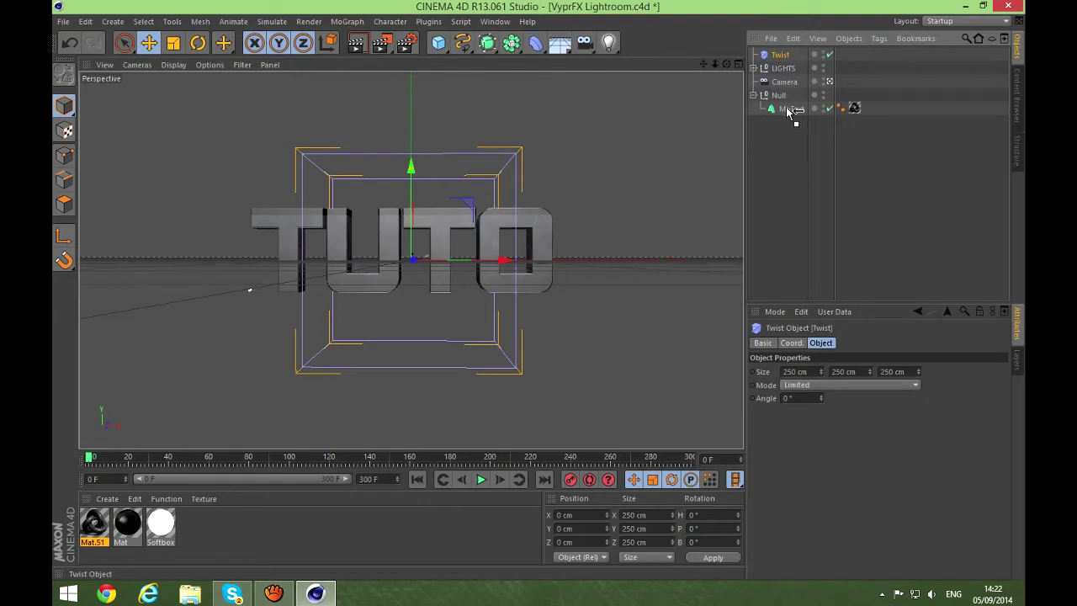
left_click_drag(788, 108, 793, 110)
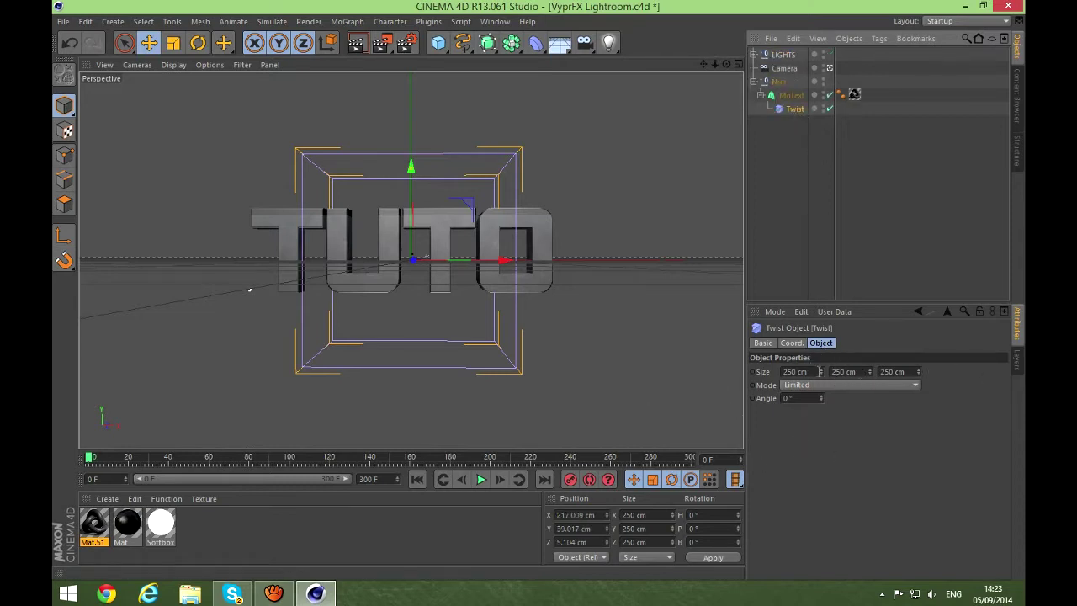
Set the Twist deformer's bank rotation to 90° and resize its cage to 252 cm in X and 624 cm in Y around the text
left_click_drag(819, 371, 822, 398)
right_click(821, 398)
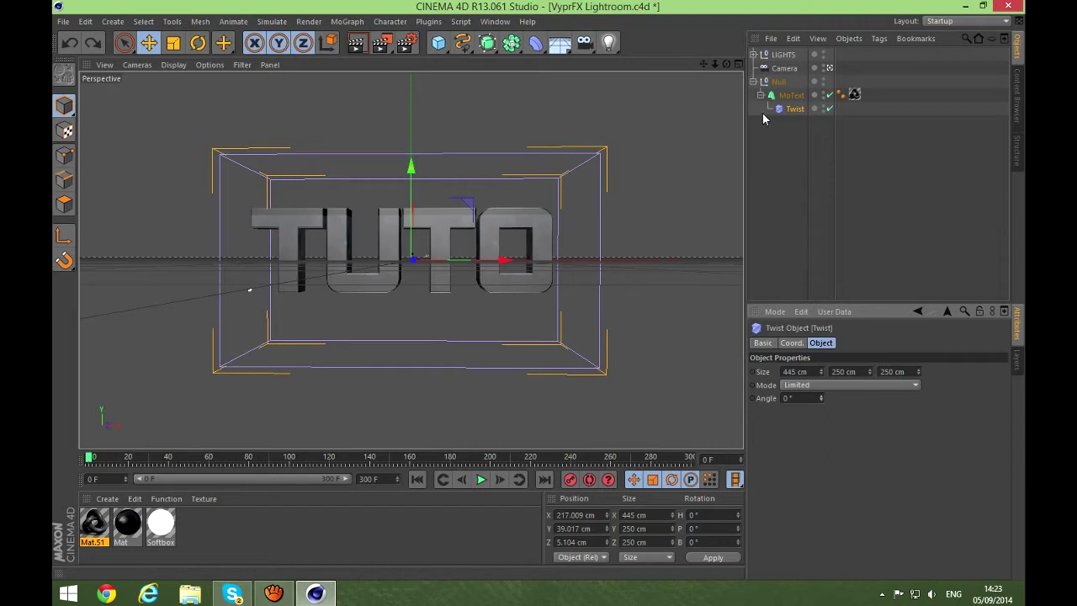
left_click(791, 111)
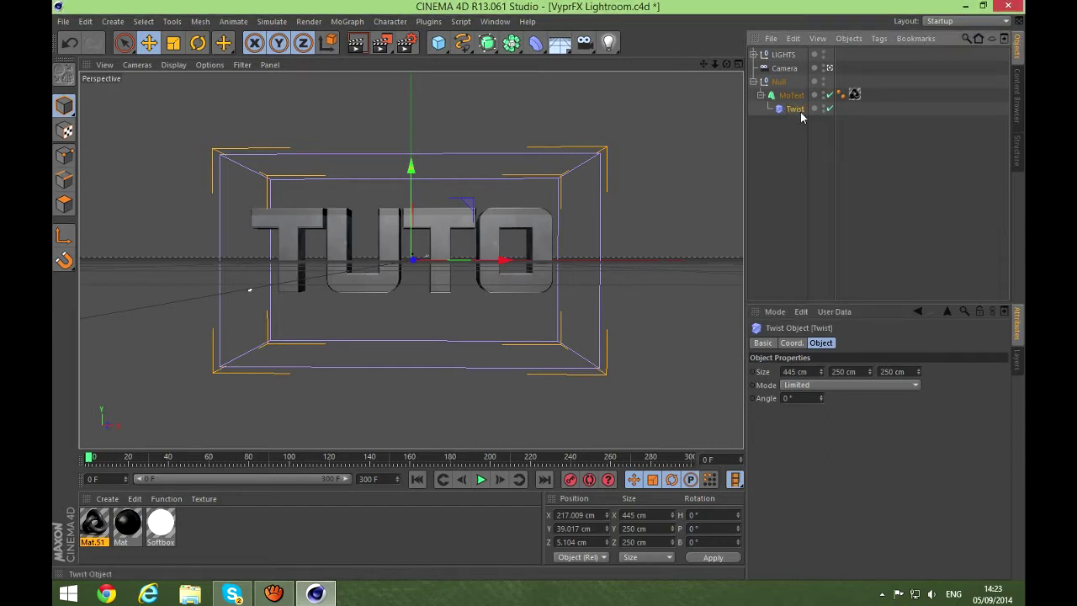
left_click(704, 542)
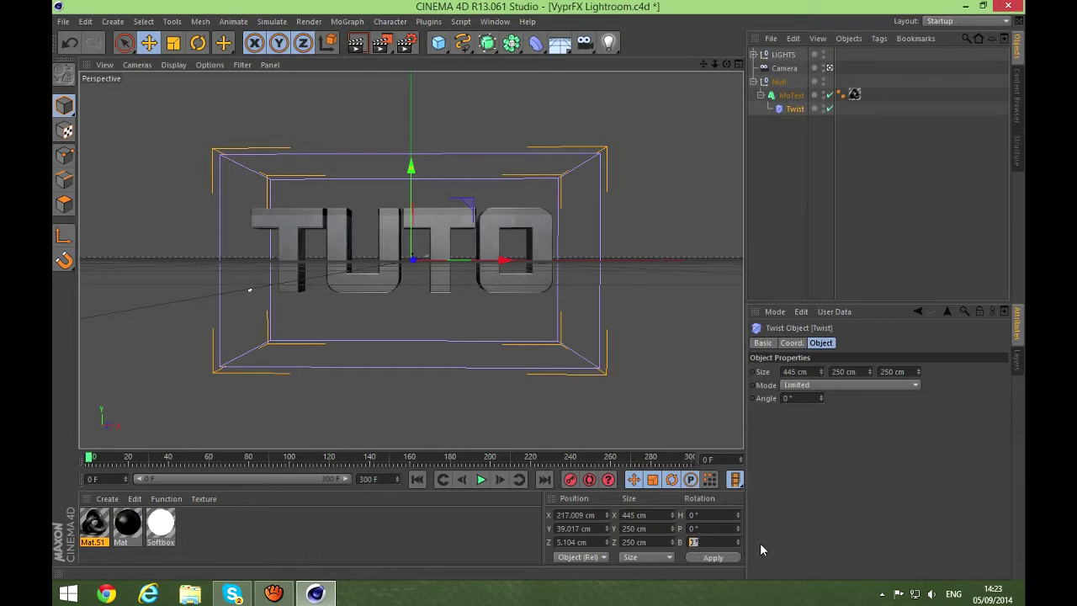
type("90")
key("Return")
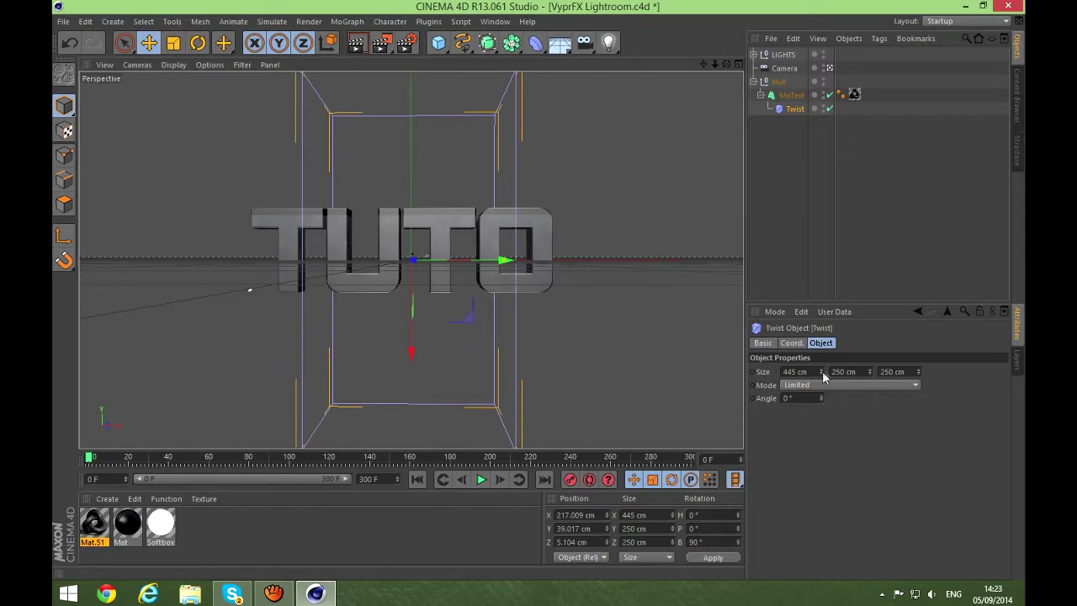
left_click_drag(823, 371, 872, 376)
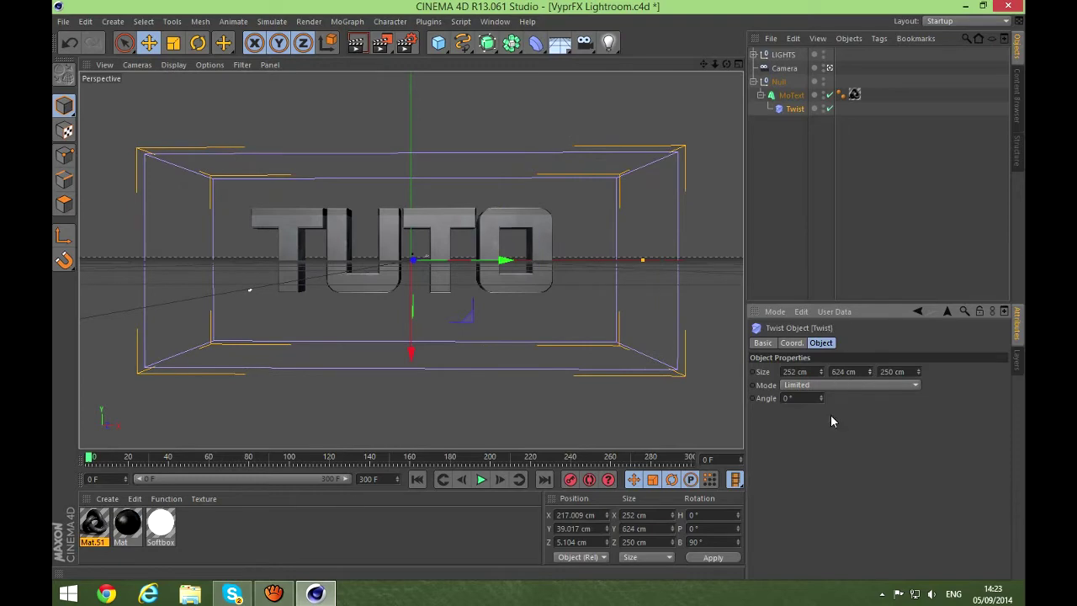
left_click_drag(821, 406, 821, 398)
Move the Twist deformer to the centre of the text's depth and height, at about Y 47.1 cm and Z 23.4 cm
left_click(739, 66)
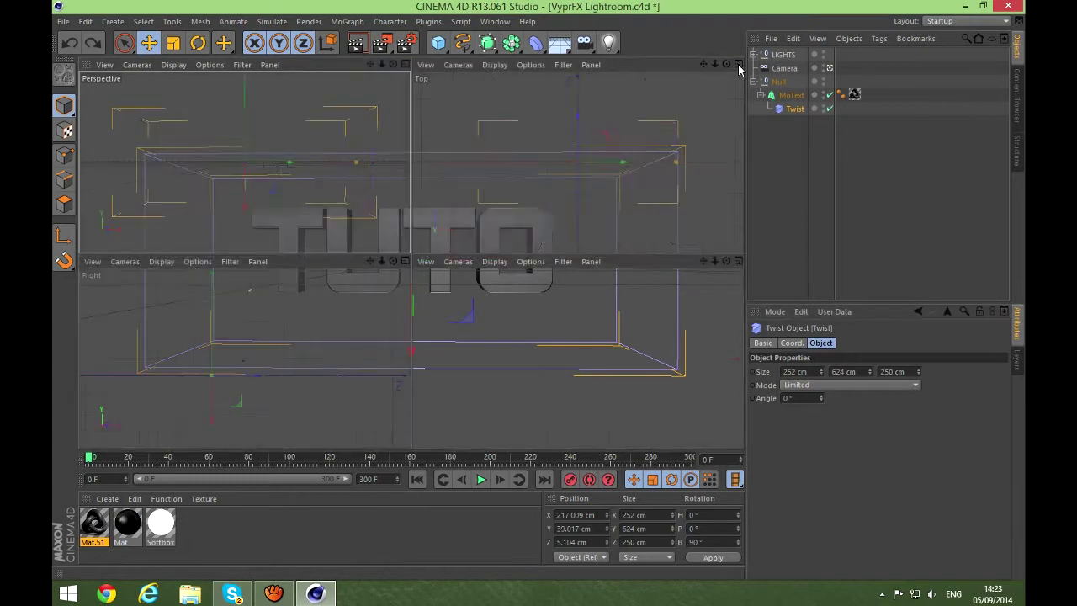
scroll(257, 372, "down", 3)
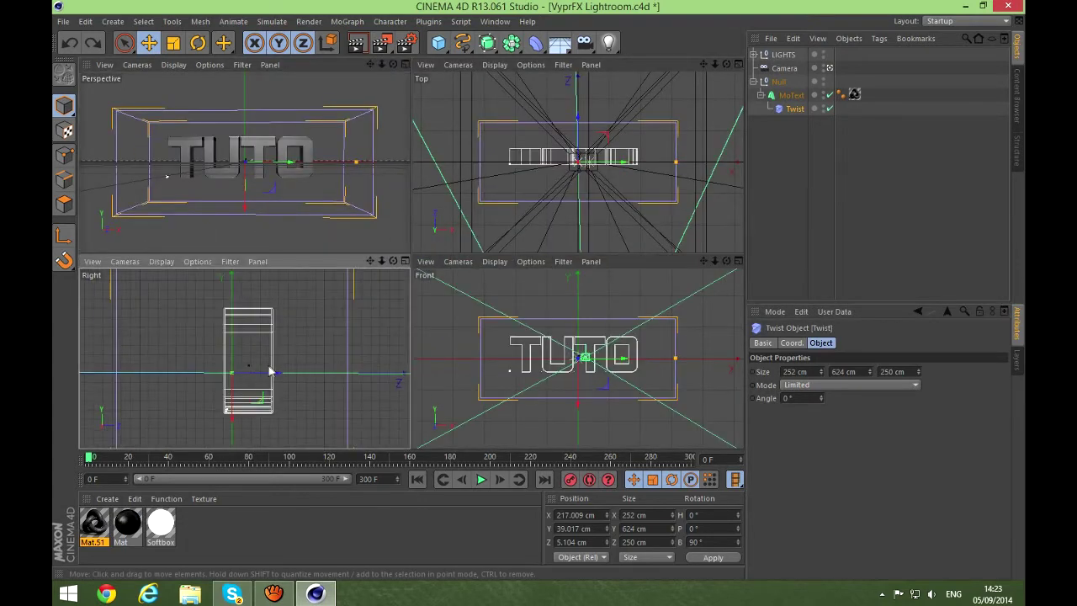
left_click_drag(276, 376, 294, 373)
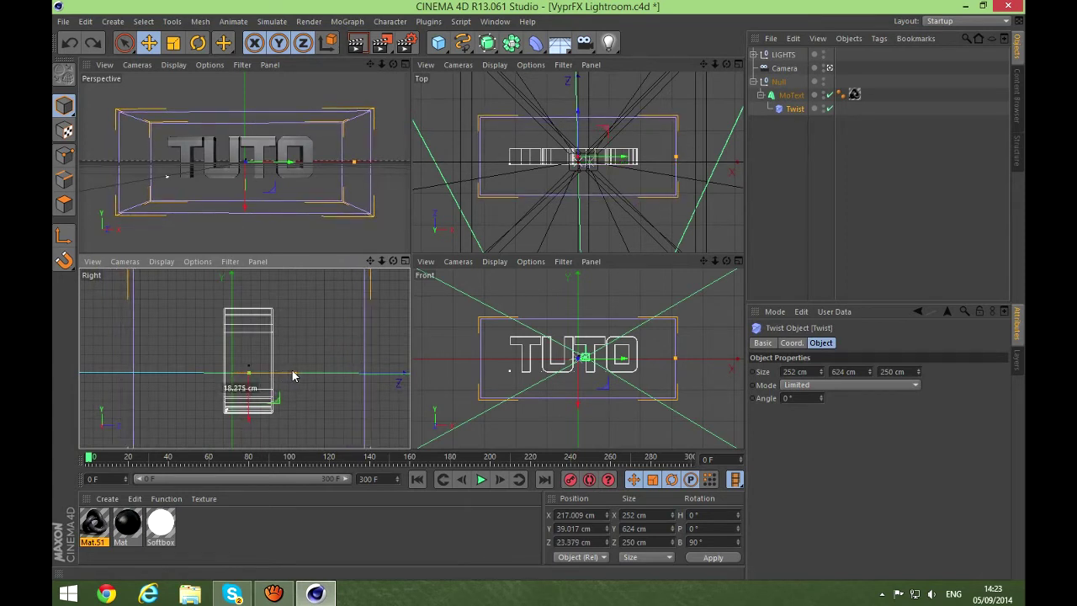
left_click_drag(247, 402, 242, 373)
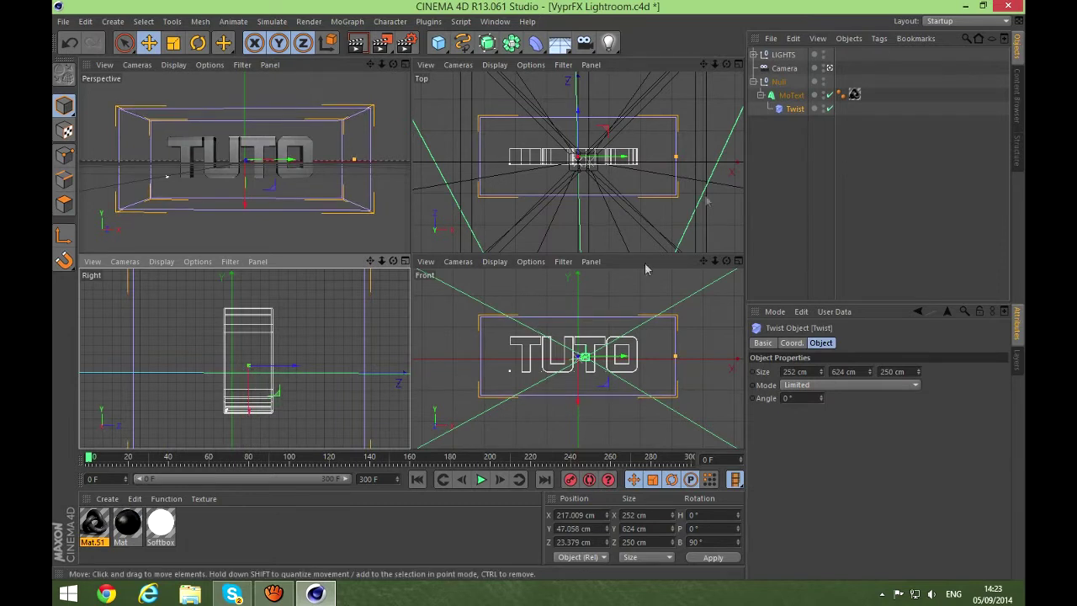
left_click(780, 83)
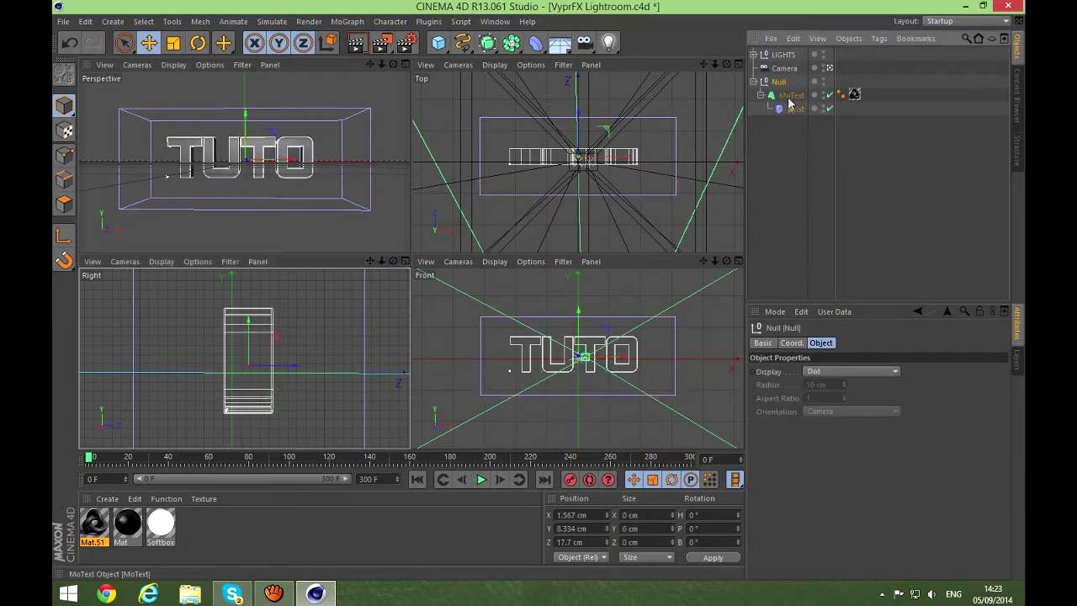
left_click(790, 109)
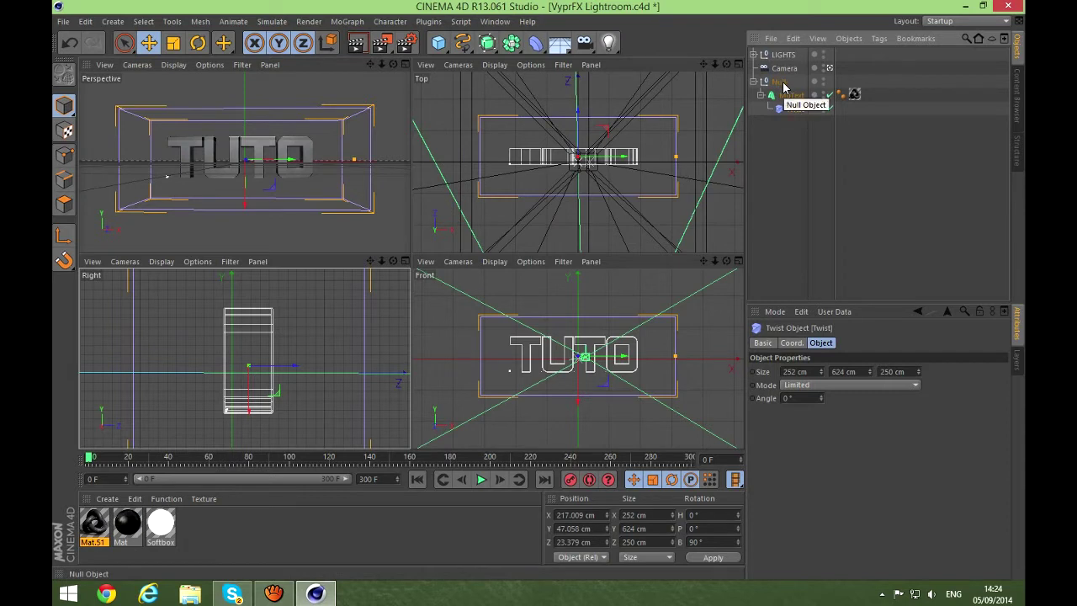
left_click(404, 65)
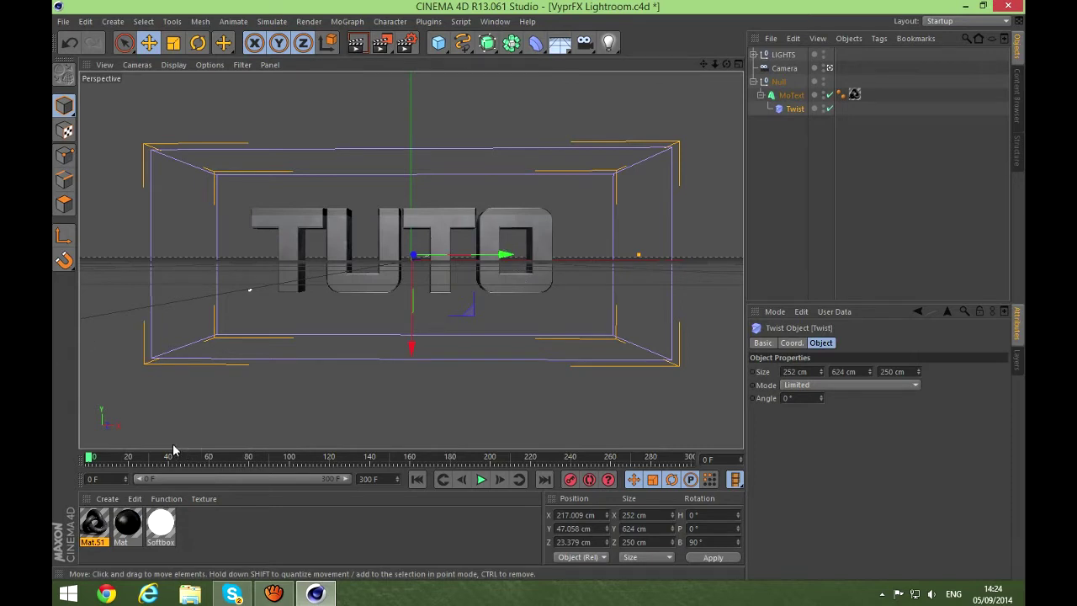
Shorten the animation timeline to 90 frames
double_click(369, 479)
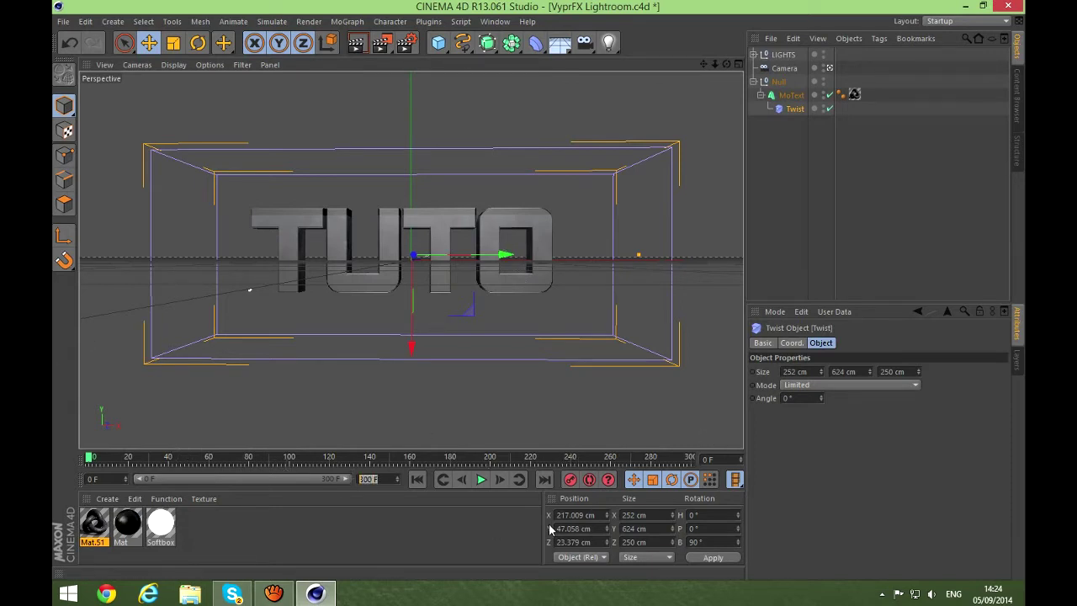
type("1")
key("Return")
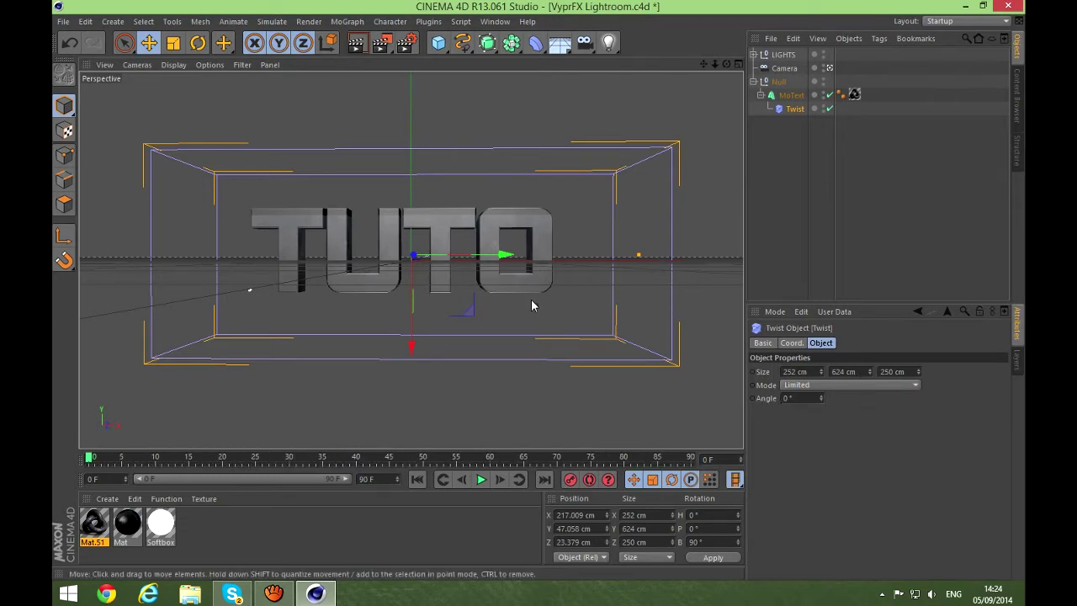
Keyframe the Twist deformer's Angle at 0° on frame 0 and at -100° on frame 10
left_click(752, 398, "ctrl")
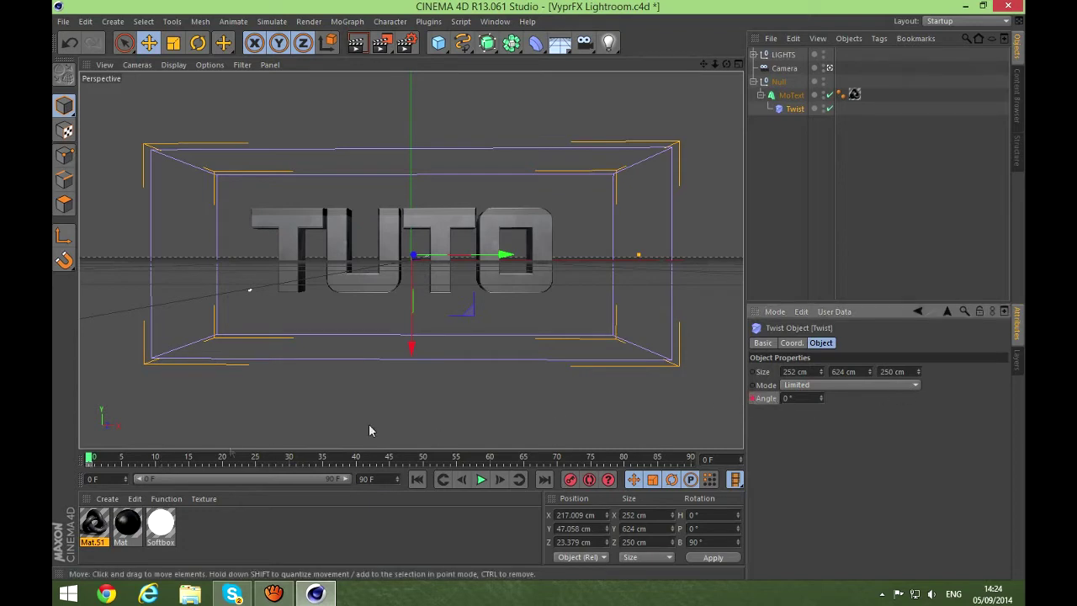
left_click_drag(89, 456, 160, 462)
left_click(803, 397)
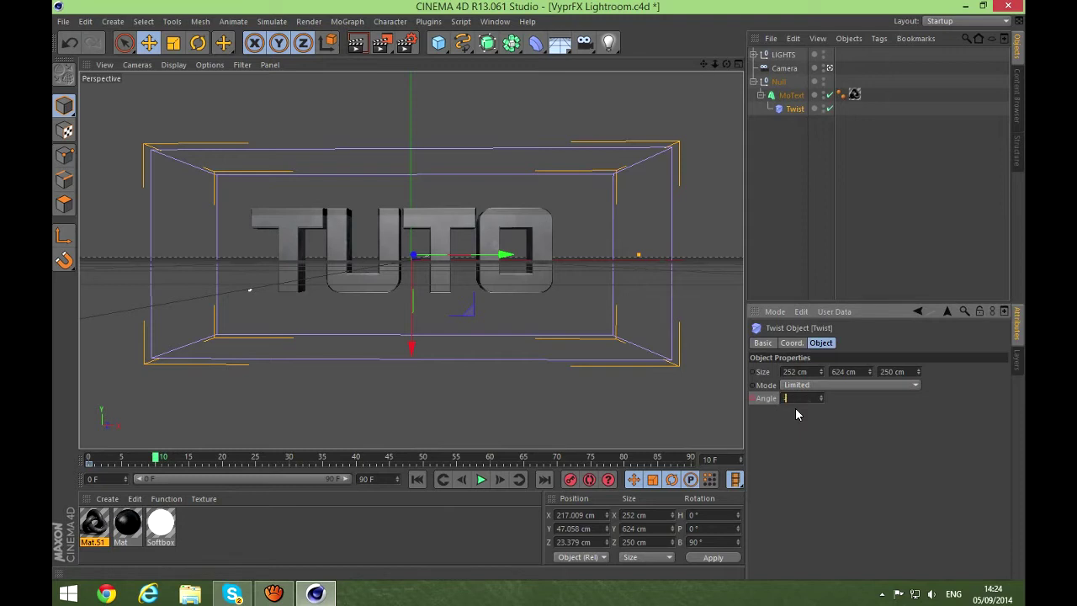
type("-30")
key("Return")
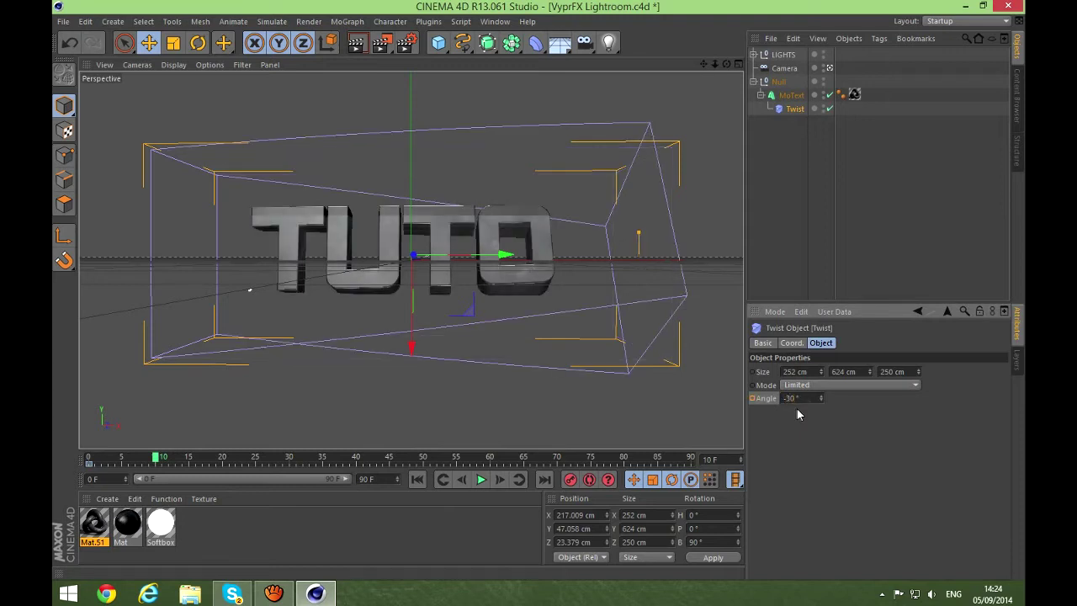
left_click(797, 398)
key("BackSpace")
type("-100")
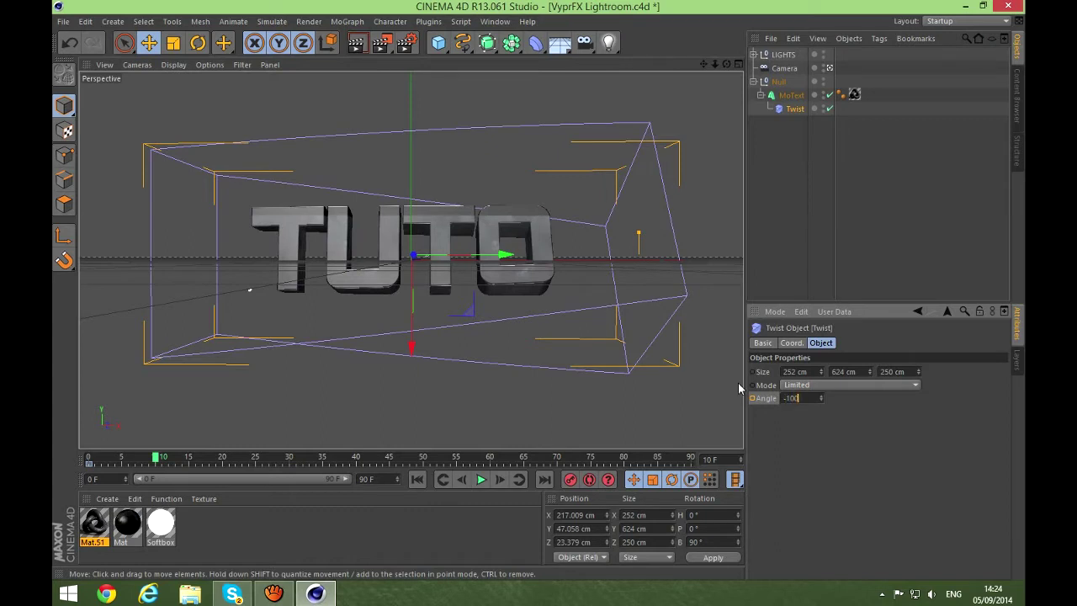
key("Return")
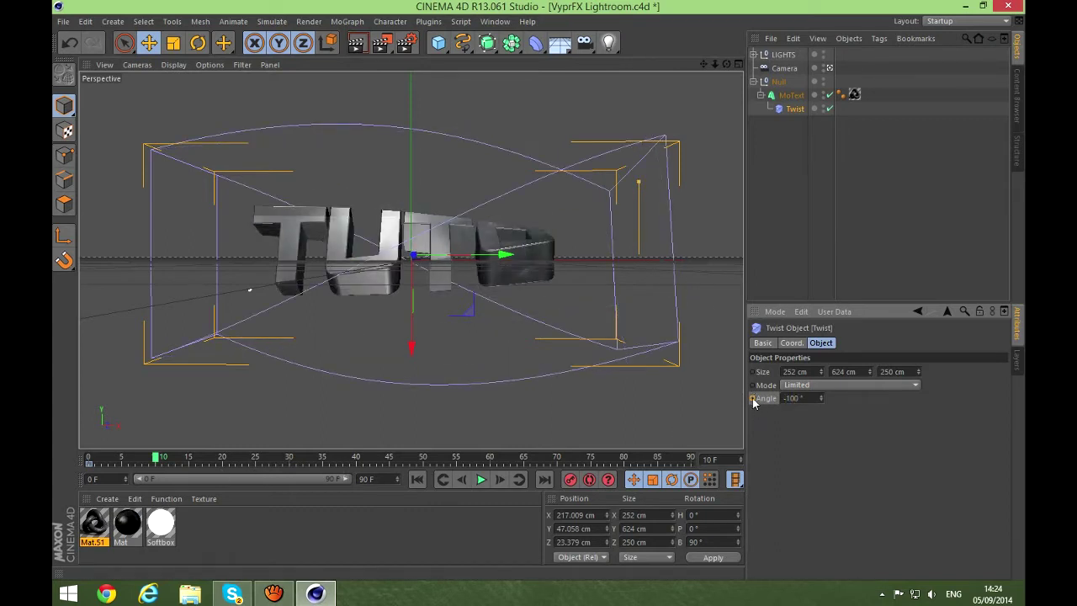
Keyframe the Twist deformer's Angle back to 0° on frame 20
left_click_drag(155, 458, 226, 469)
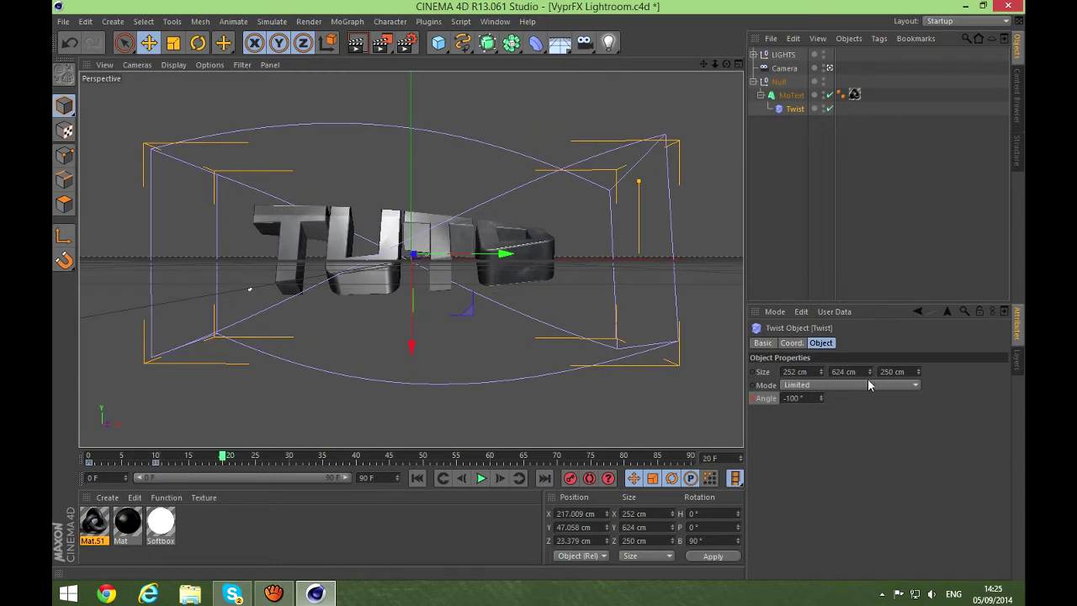
double_click(796, 398)
type("0")
key("Return")
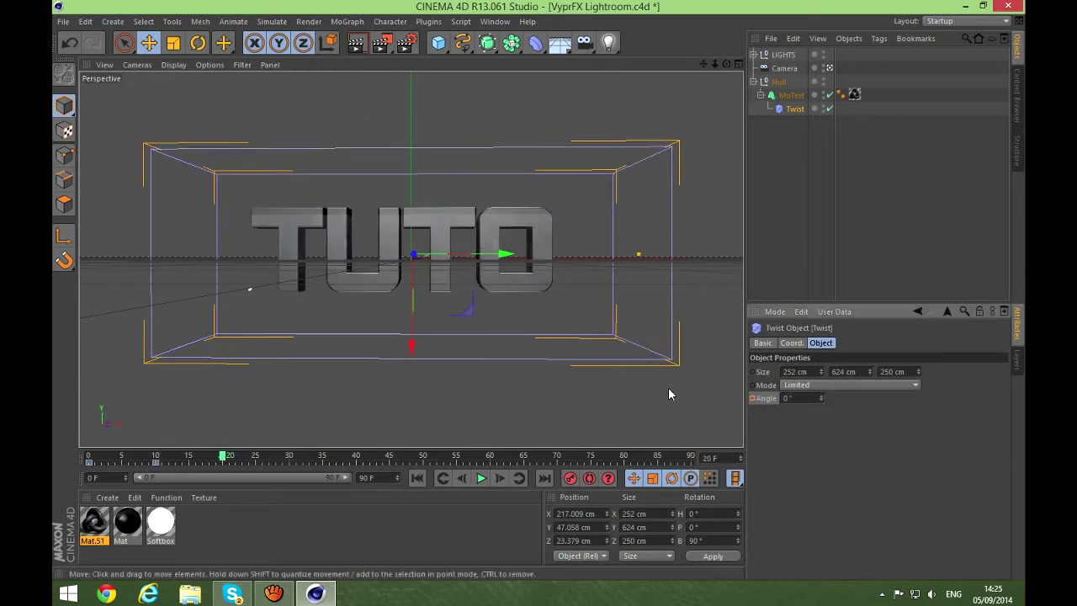
left_click(753, 399)
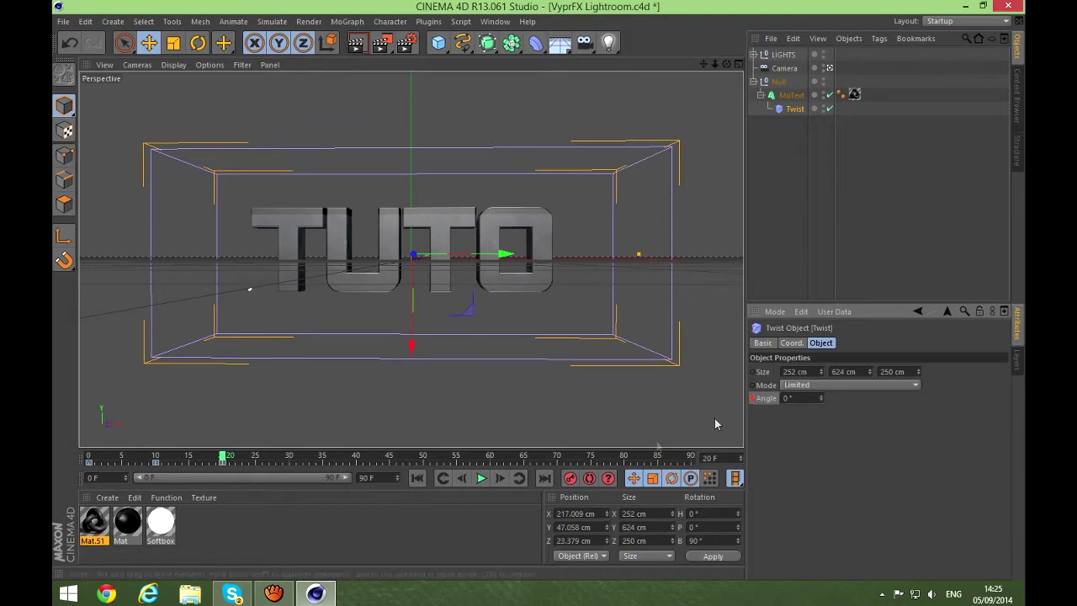
Keyframe the Null's rotation at 0° on frame 0
left_click_drag(224, 458, 90, 457)
left_click(779, 82)
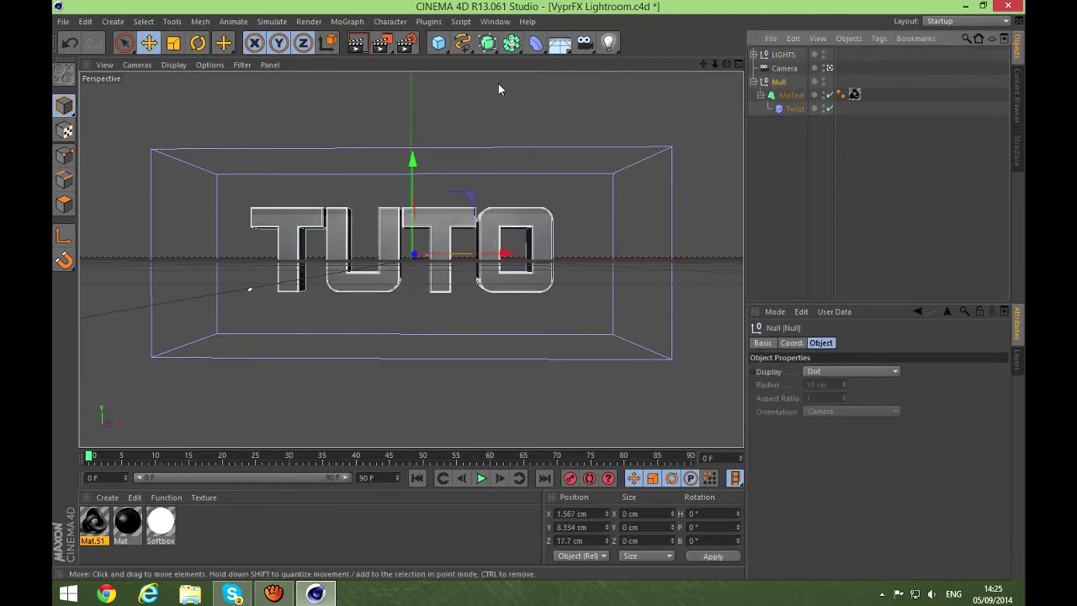
left_click(198, 43)
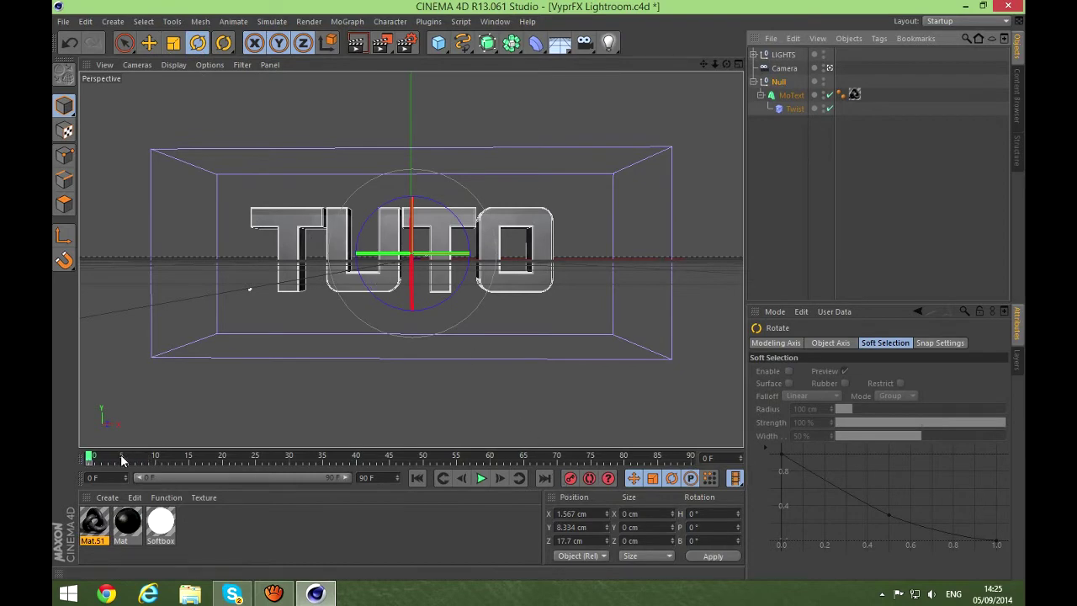
Keyframe the Null's P rotation at 360° on frame 20
left_click_drag(98, 455, 226, 456)
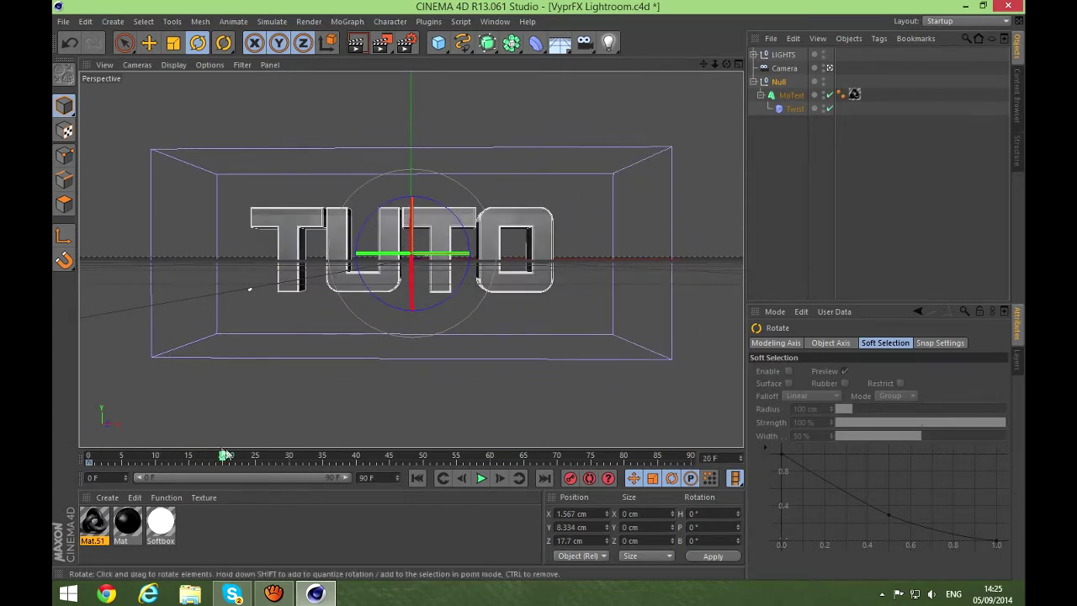
left_click(795, 109)
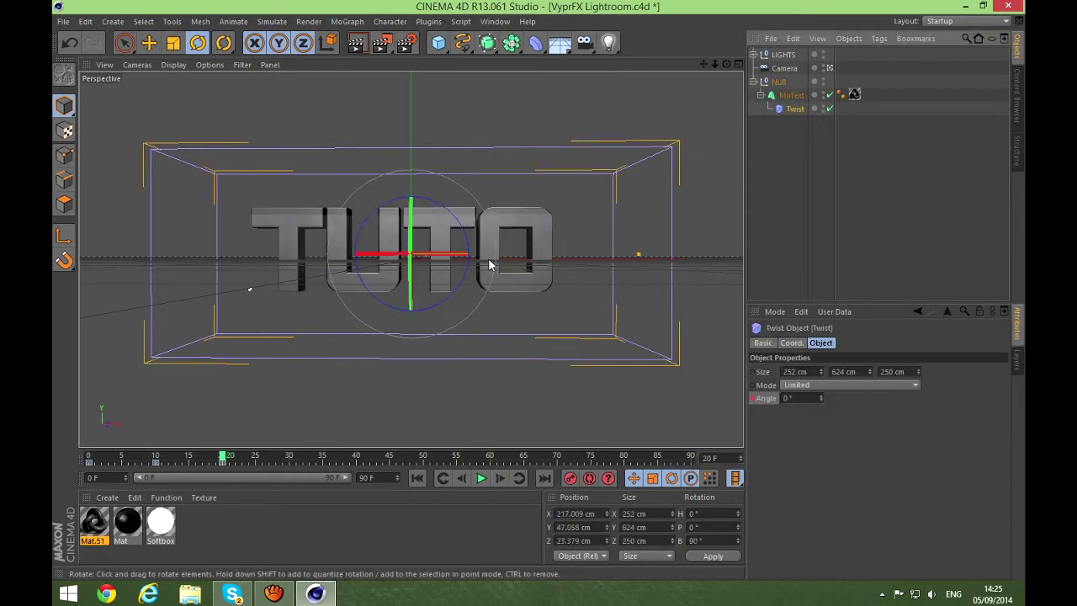
left_click(777, 82)
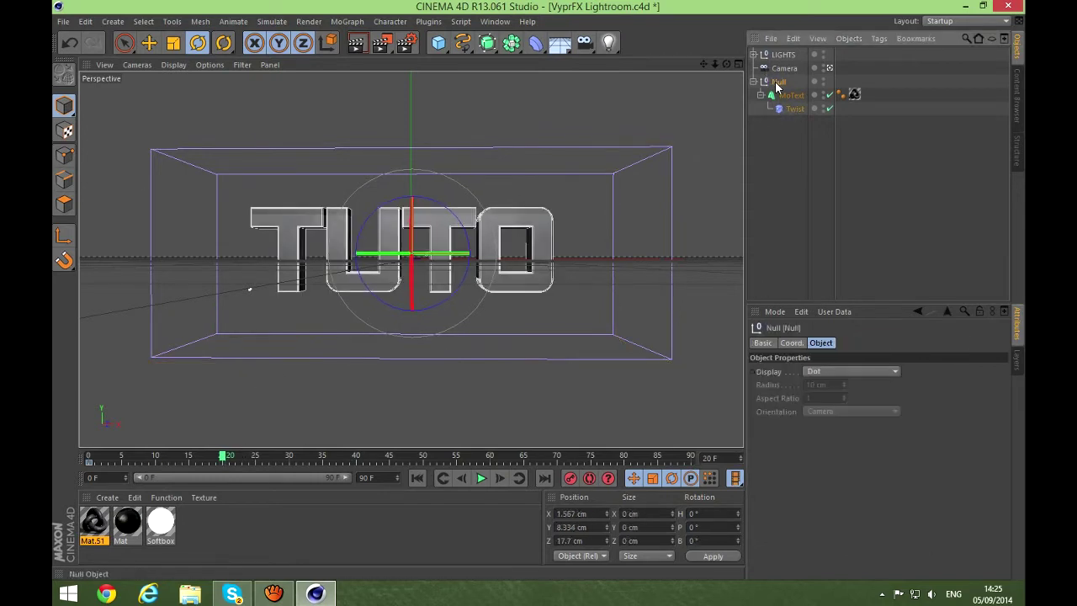
left_click(704, 527)
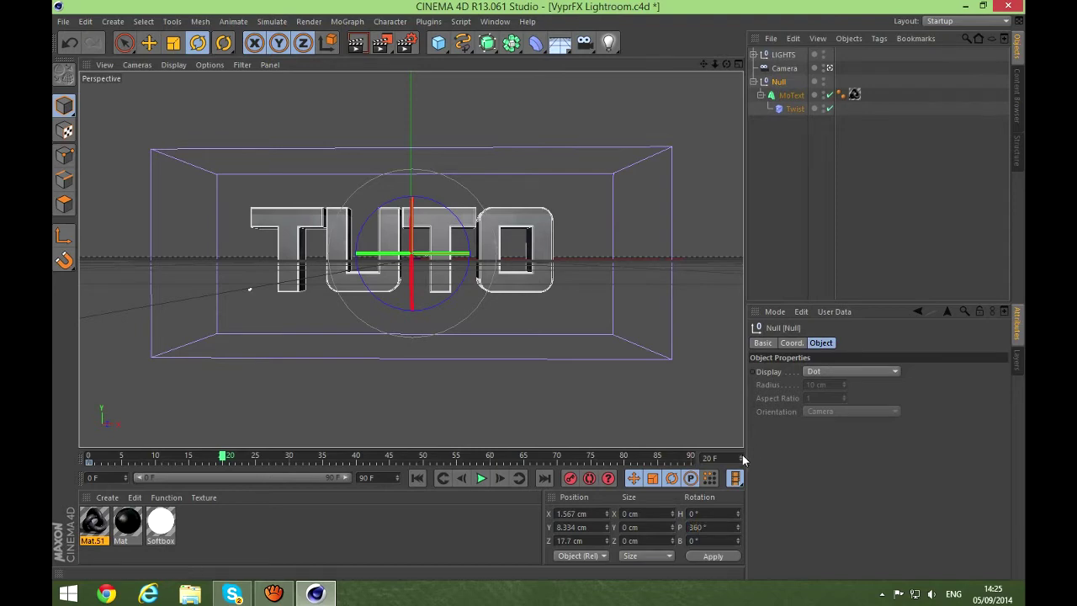
Play the animation from frame 0 to check the Null's rotation
left_click_drag(223, 460, 52, 450)
left_click(480, 478)
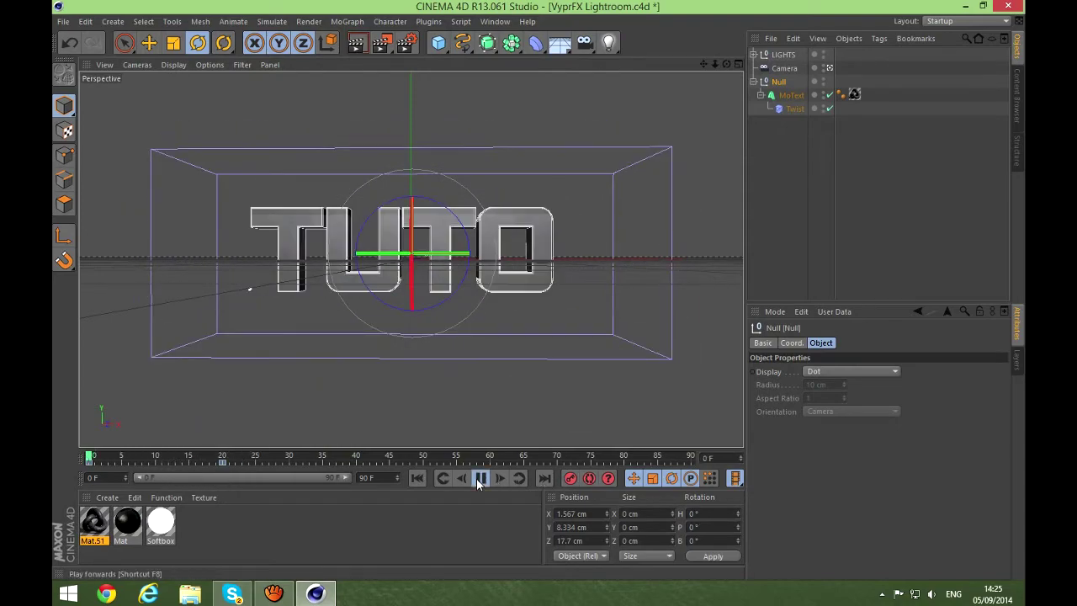
left_click(480, 479)
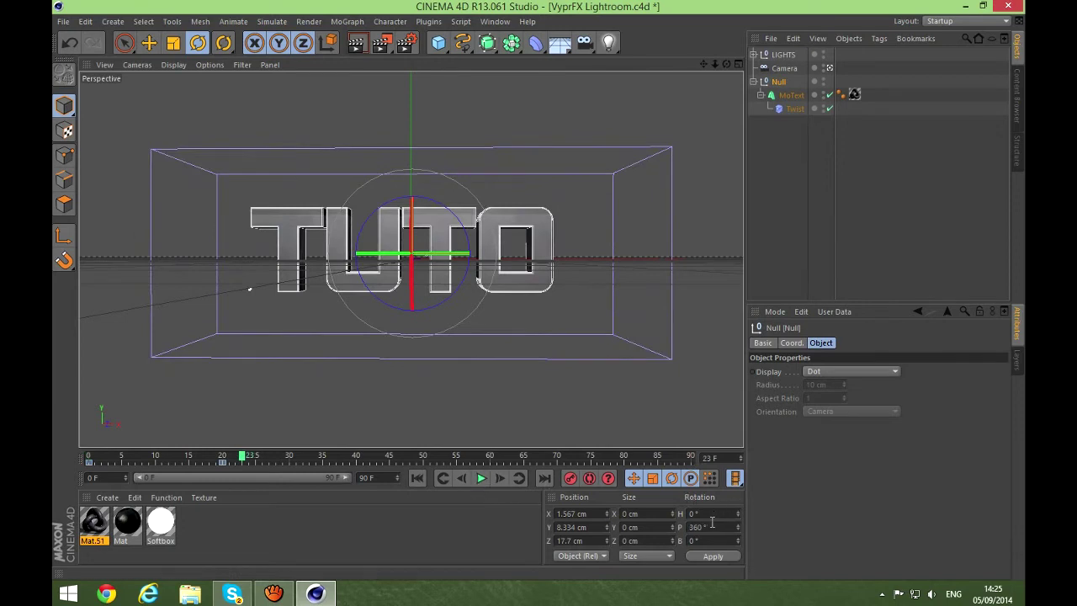
Change the Null's P rotation keyframe on frame 20 to -360° and preview the animation
left_click(221, 451)
left_click(718, 527)
left_click_drag(180, 460, 213, 468)
key("shift+f")
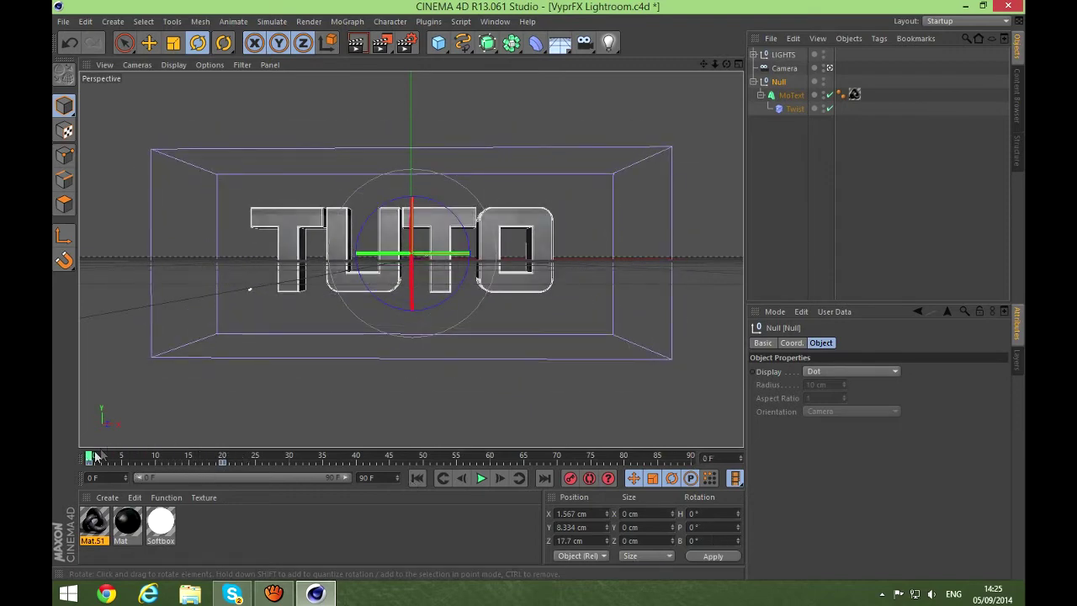
left_click_drag(89, 458, 222, 460)
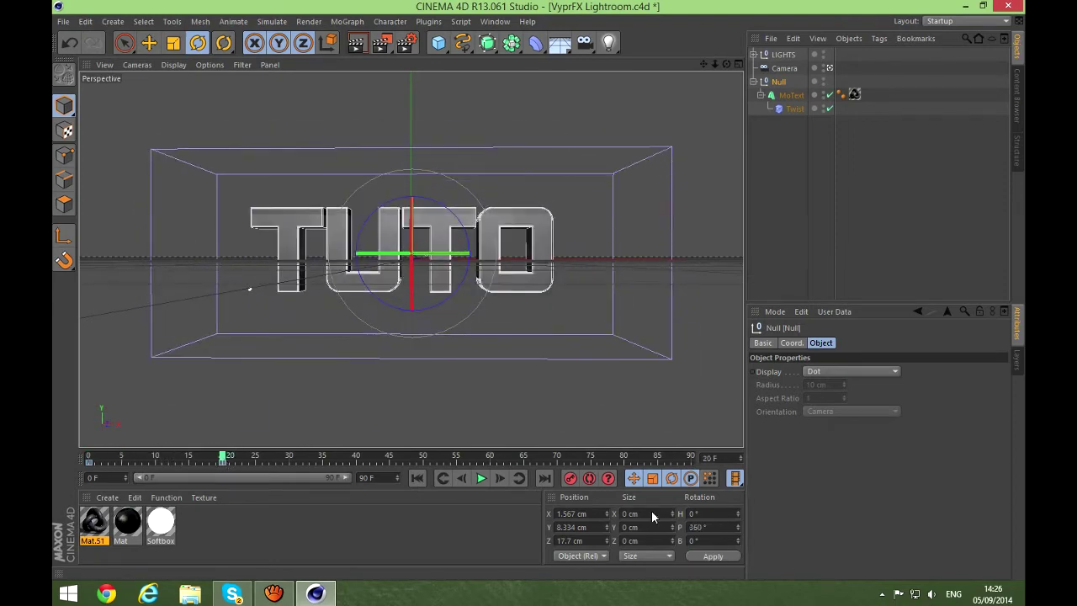
left_click(722, 528)
type("-360")
key("Return")
left_click(481, 478)
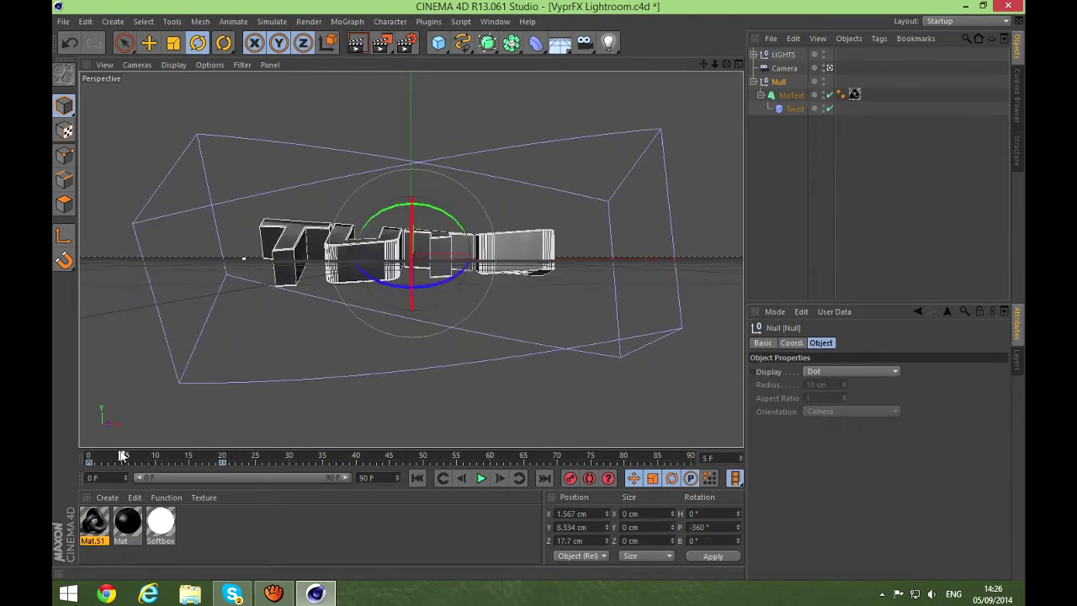
left_click_drag(124, 456, 89, 459)
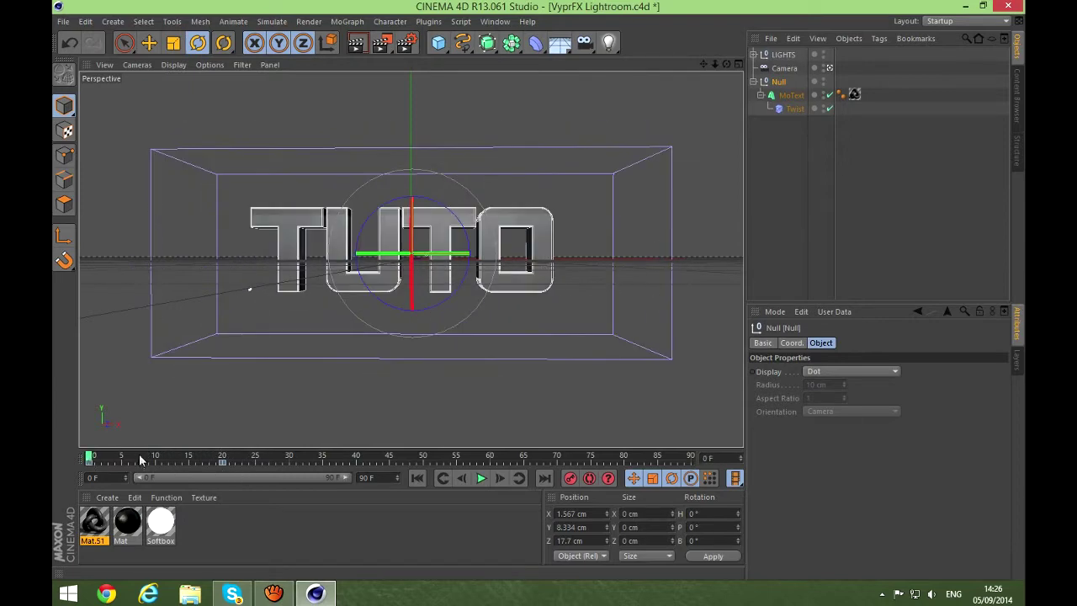
Change the Twist deformer's Angle keyframe on frame 10 to -150°
left_click(793, 108)
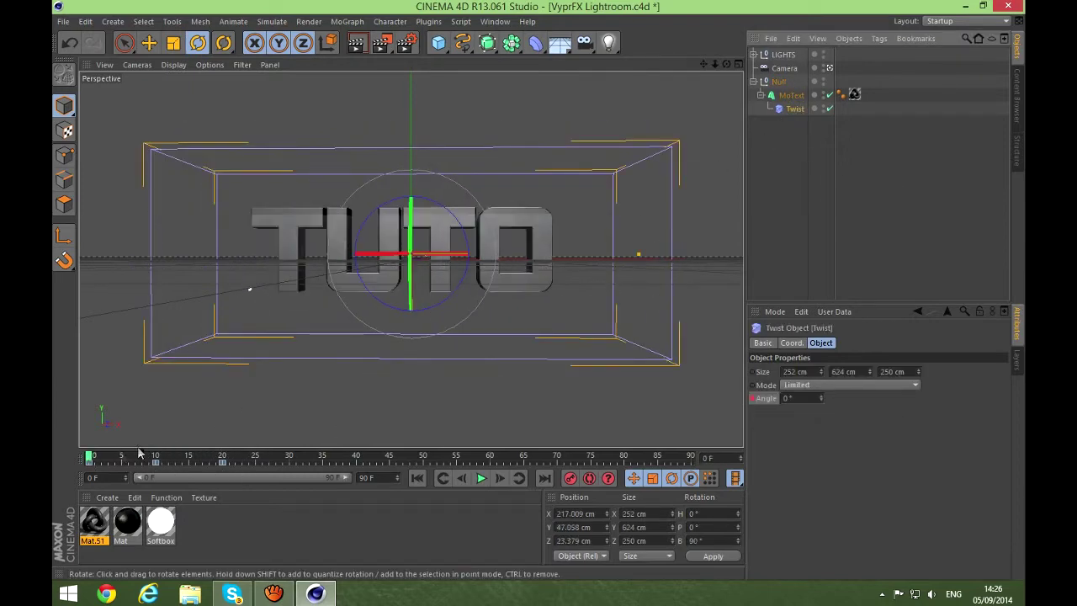
left_click_drag(89, 459, 156, 458)
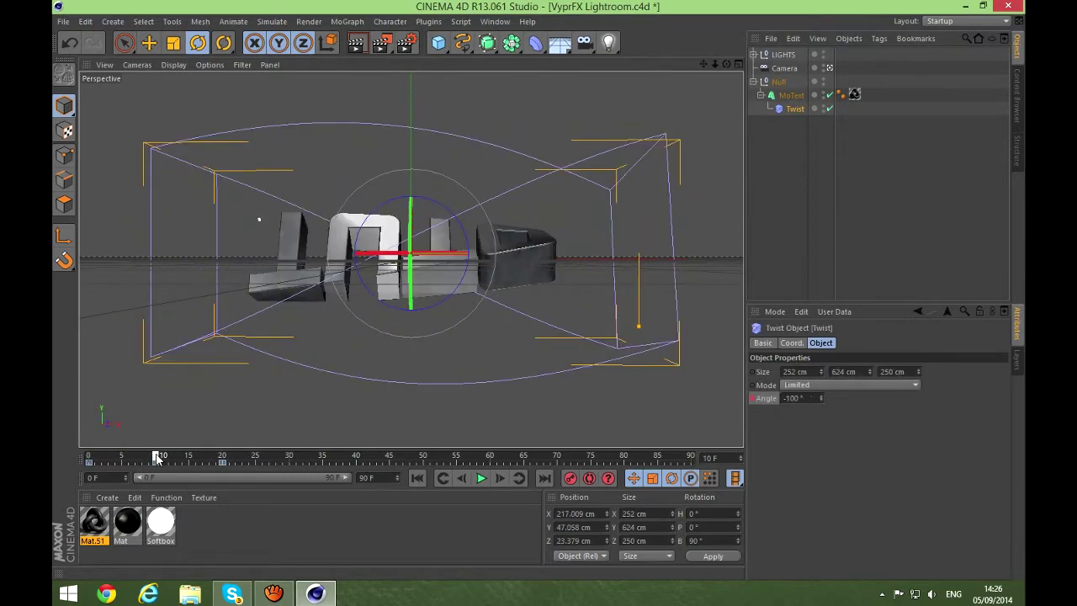
double_click(806, 402)
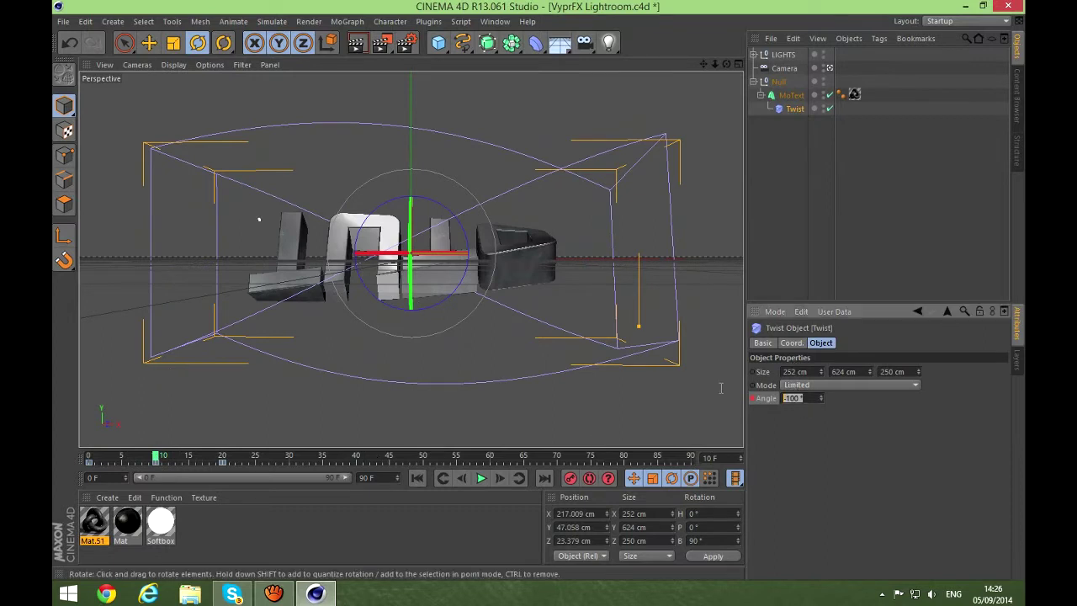
type("-150")
key("Return")
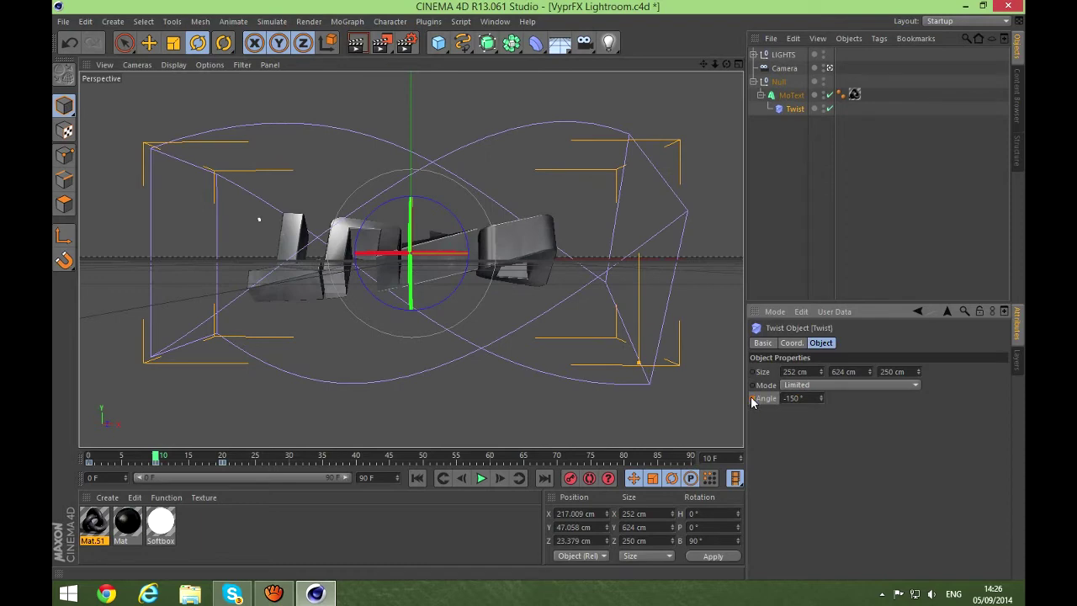
left_click(753, 400)
Play the animation from frame 0 to check the stronger twist
left_click_drag(157, 458, 89, 460)
left_click(474, 480)
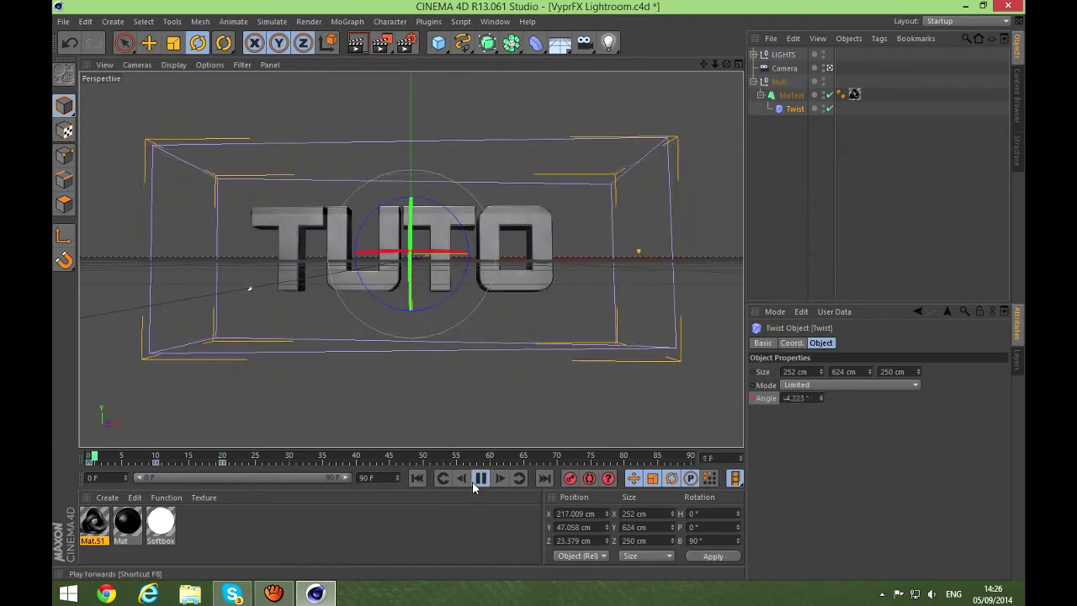
left_click(478, 481)
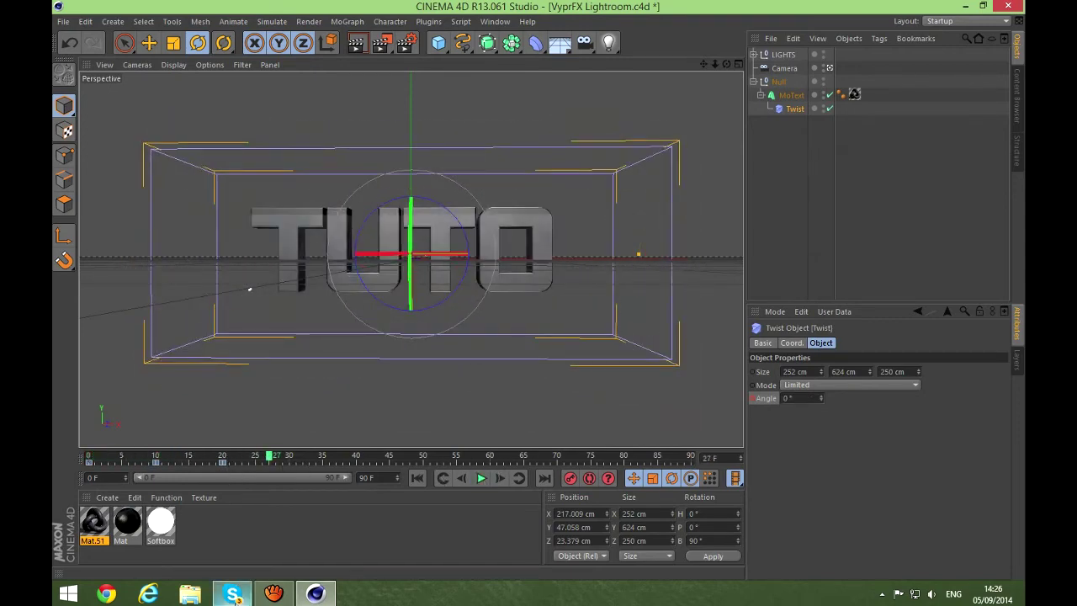
Switch to Skype, answer the unread direct conversation with "ata" and "'-'", and return to Cinema 4D
left_click(232, 593)
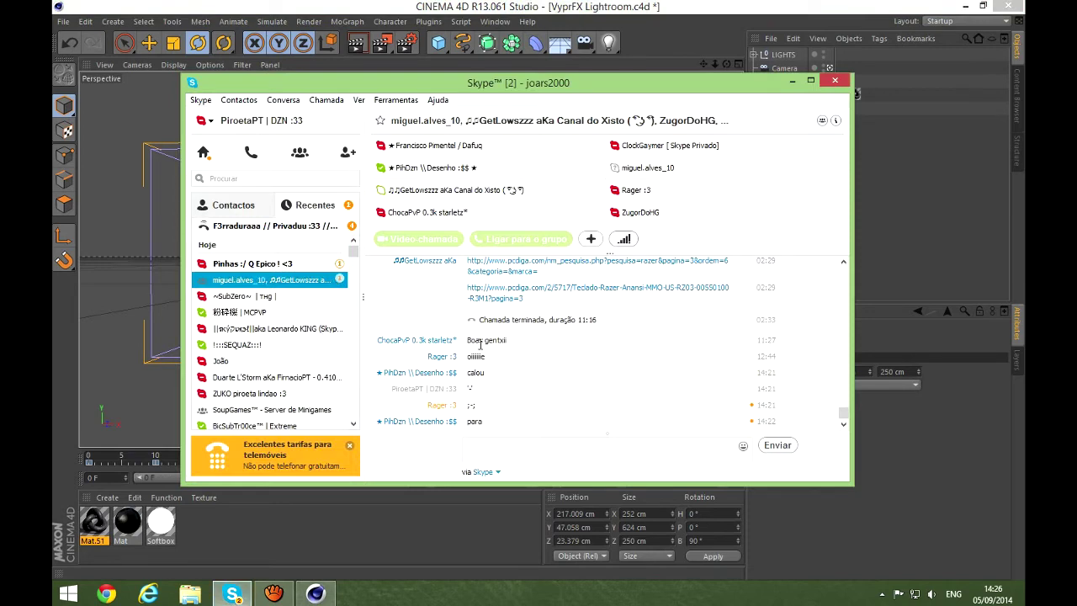
left_click(261, 265)
left_click(272, 281)
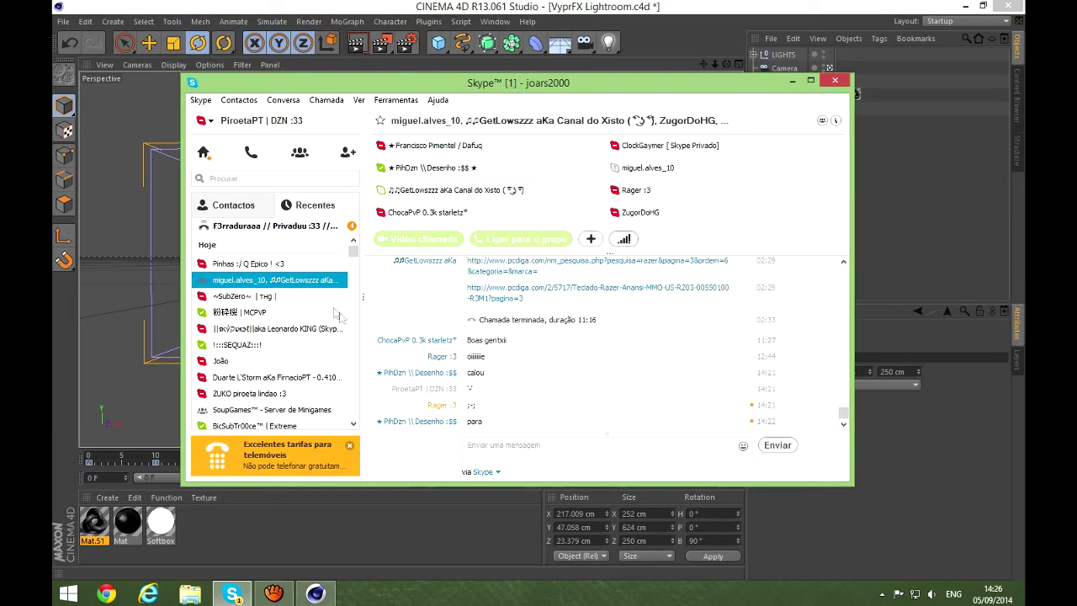
left_click(284, 266)
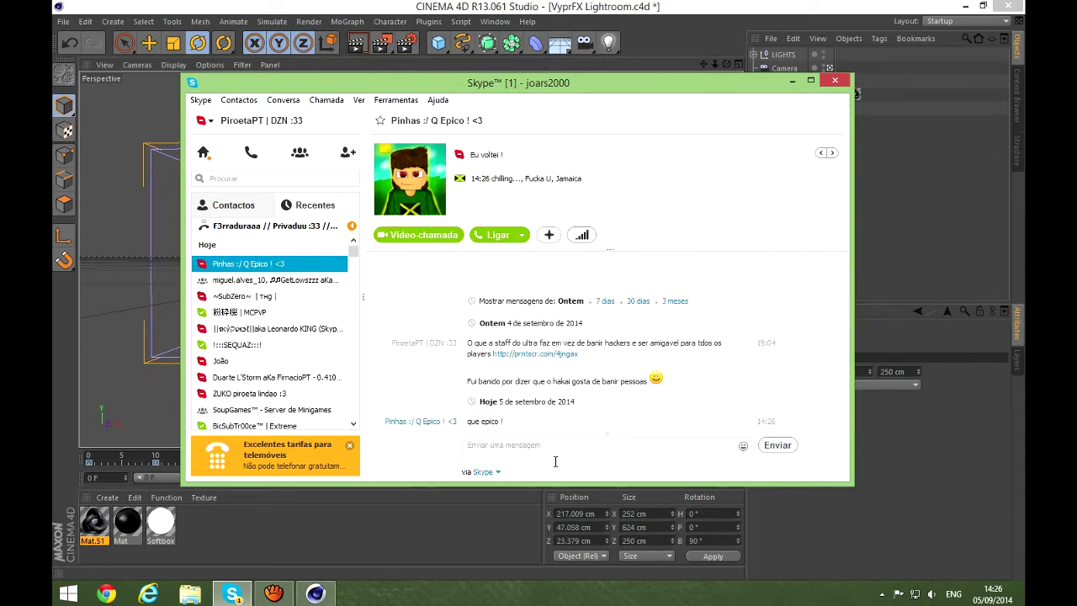
left_click(559, 452)
type("ata")
key("Return")
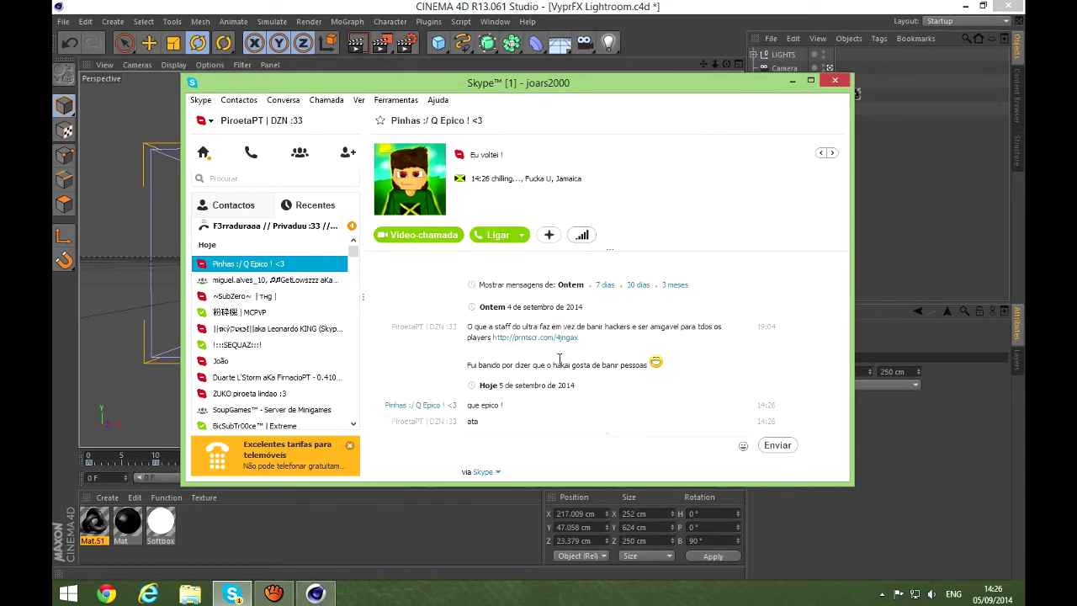
type("'-'")
key("Return")
key("alt+Tab")
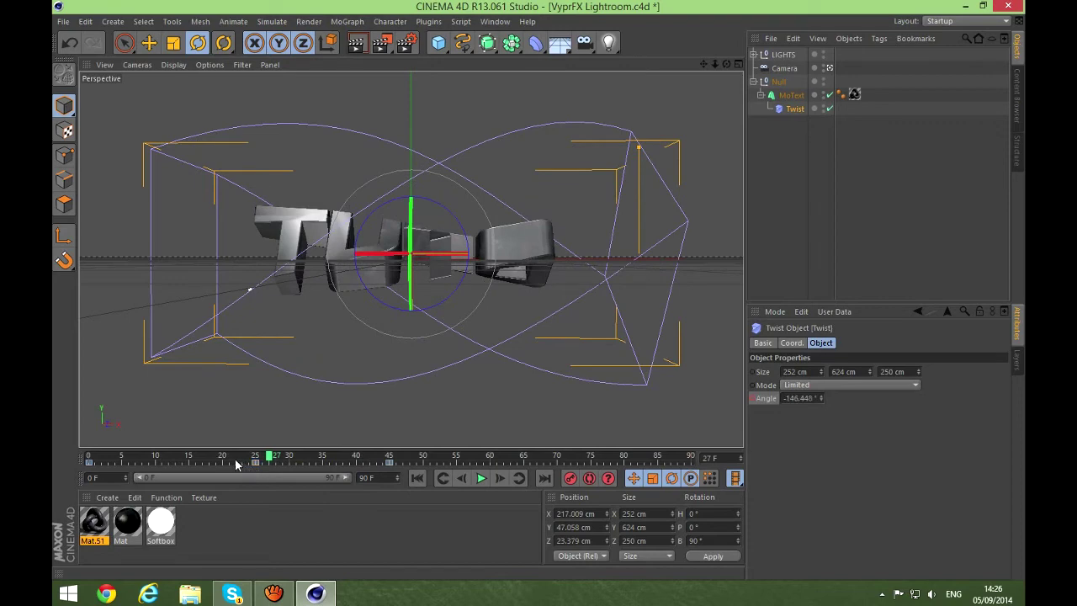
Move the Null's final rotation keyframe to frame 45 and return to frame 0
left_click(250, 288)
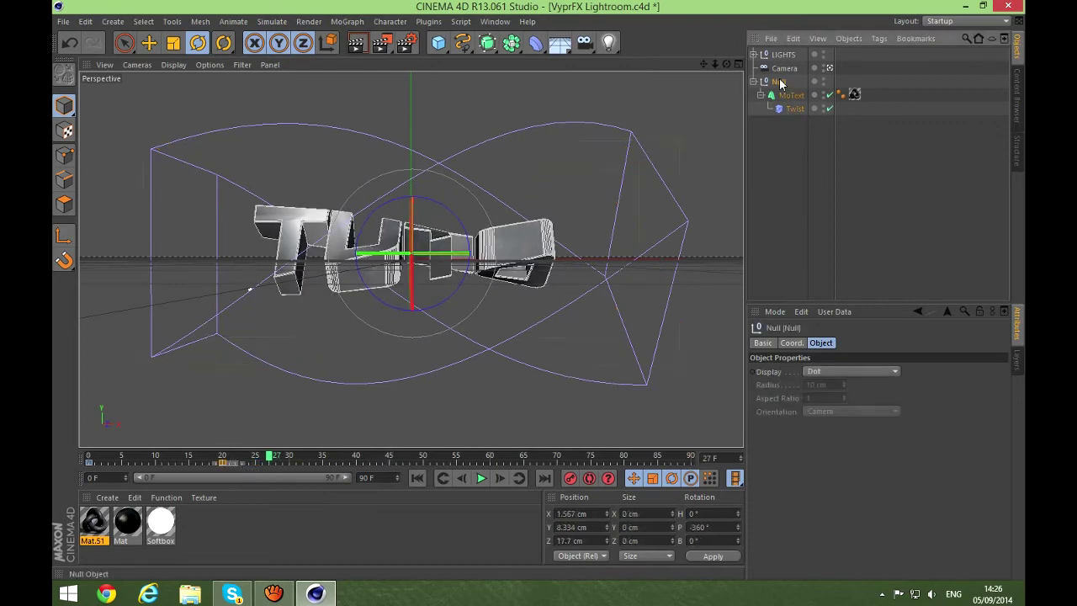
left_click_drag(223, 467, 396, 471)
left_click_drag(280, 459, 51, 444)
Play the lengthened animation twice from frame 0 to judge its timing
left_click(483, 478)
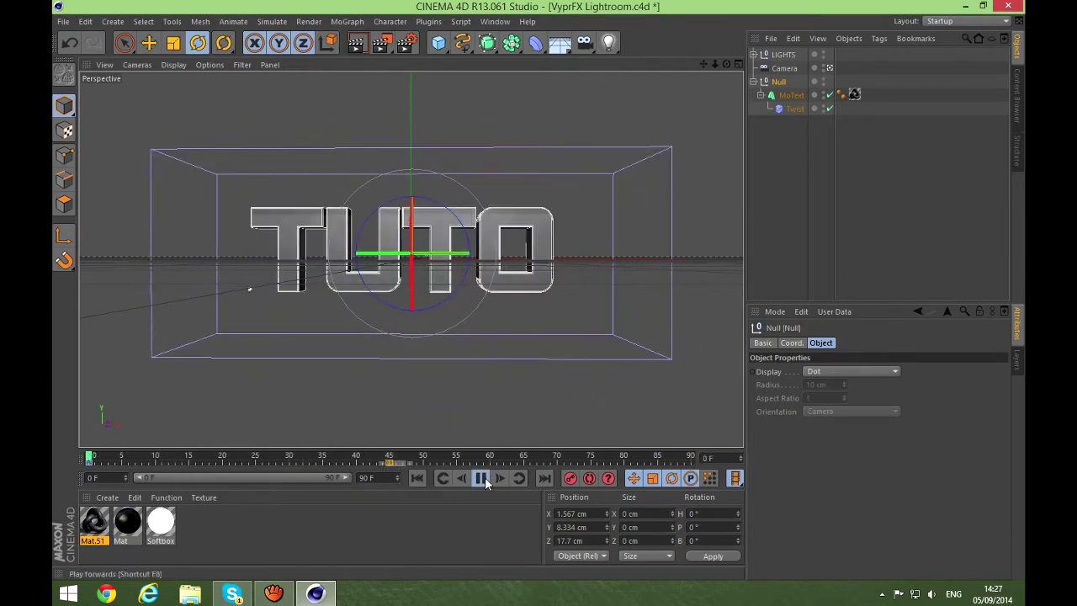
left_click(482, 478)
left_click_drag(422, 459, 51, 419)
left_click_drag(89, 455, 78, 432)
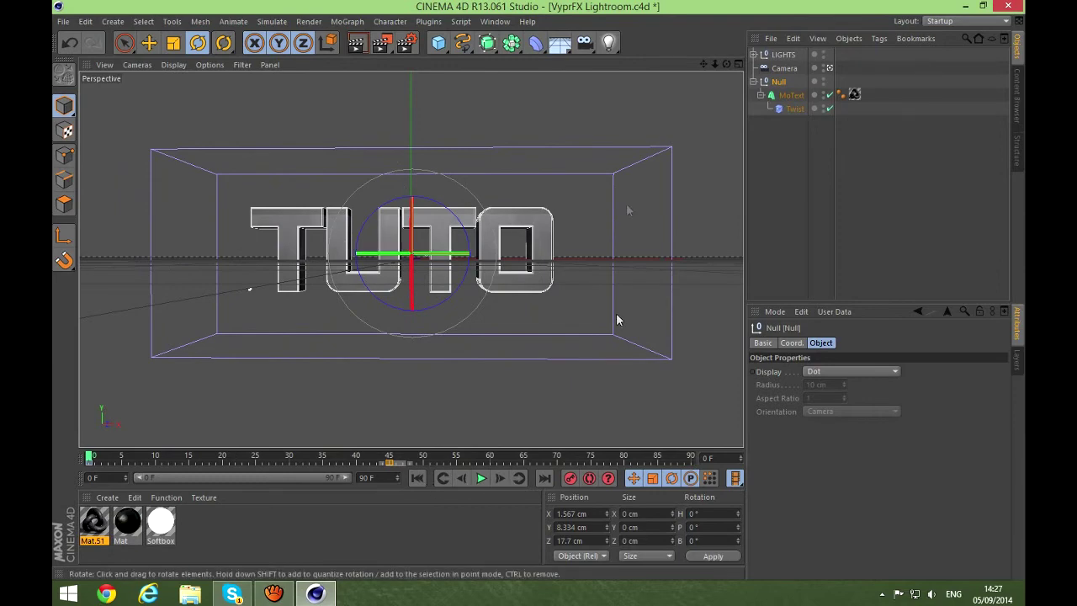
left_click(482, 481)
left_click(482, 482)
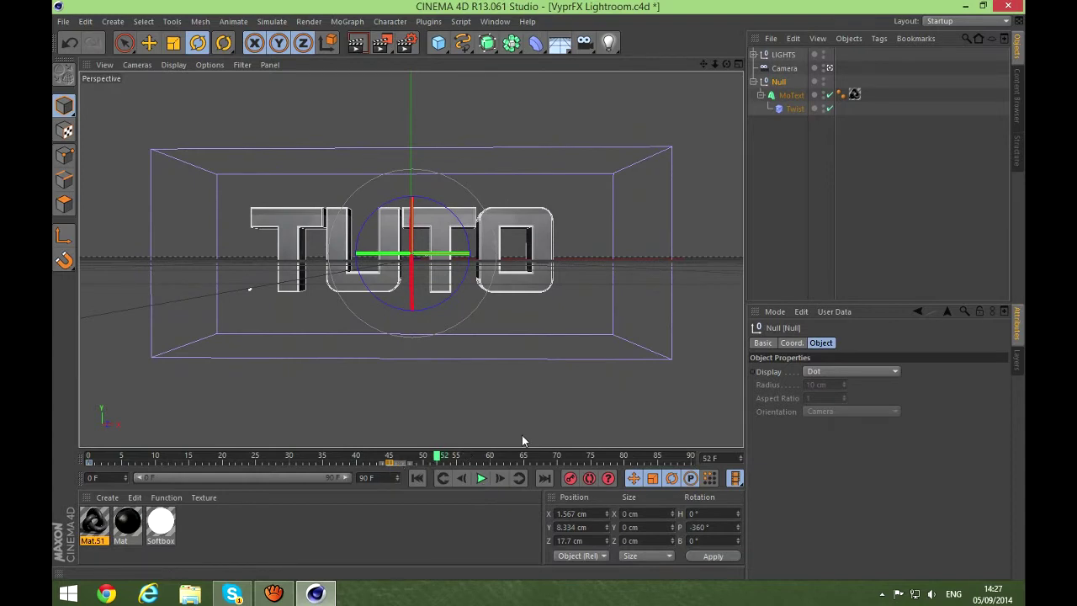
Shift the Null's first rotation keyframe to frame 10 and adjust the timing of the Twist deformer's first Angle keyframe
left_click(794, 109)
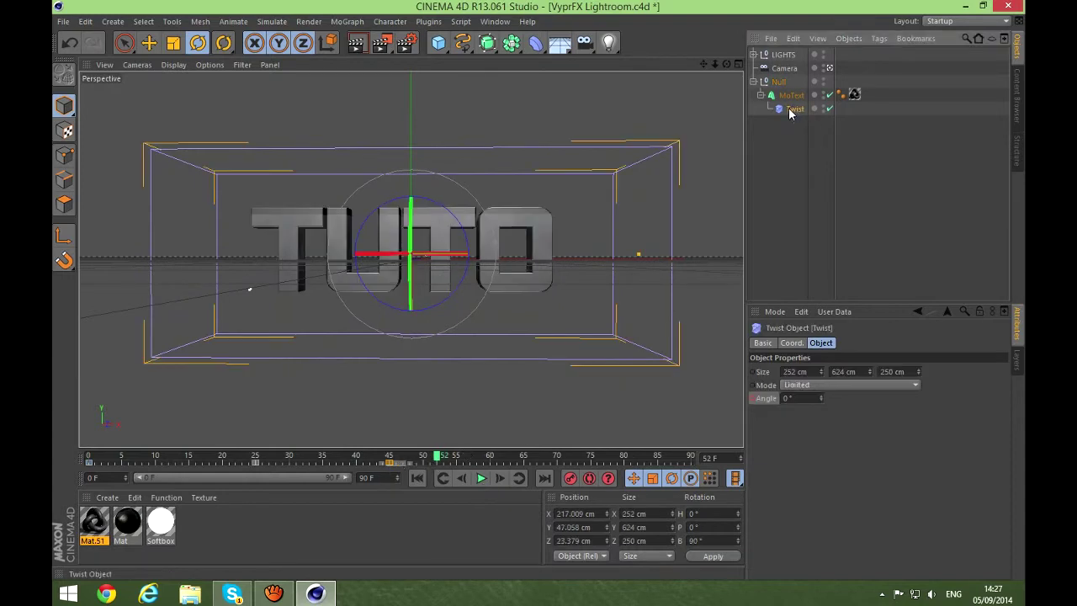
key("ctrl+z")
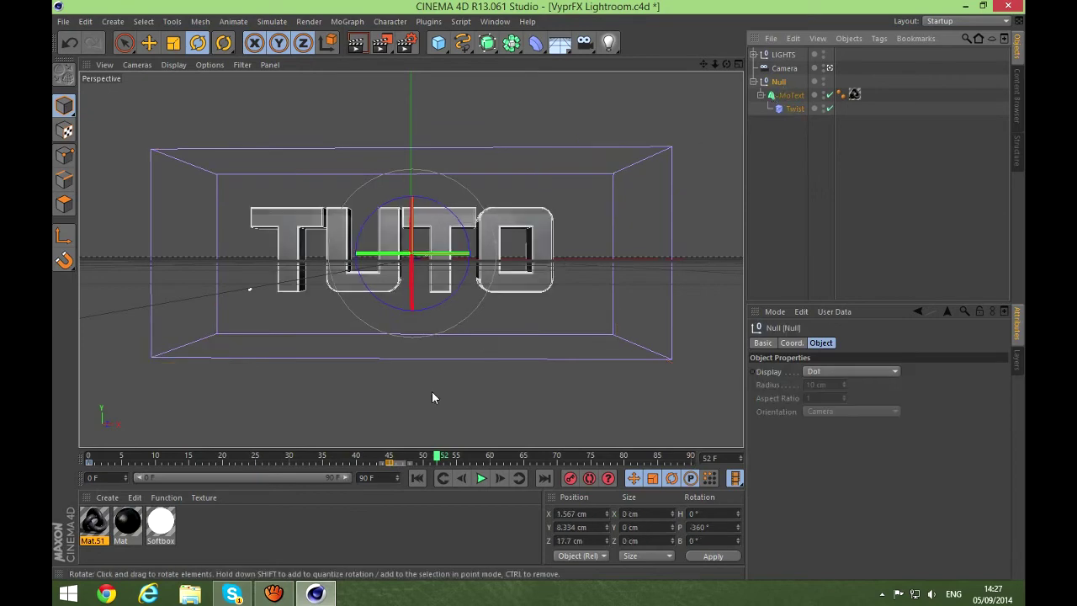
mouse_move(434, 455)
left_mouse_down()
mouse_move(91, 455)
mouse_move(262, 455)
mouse_move(203, 455)
left_mouse_up()
left_click(89, 455)
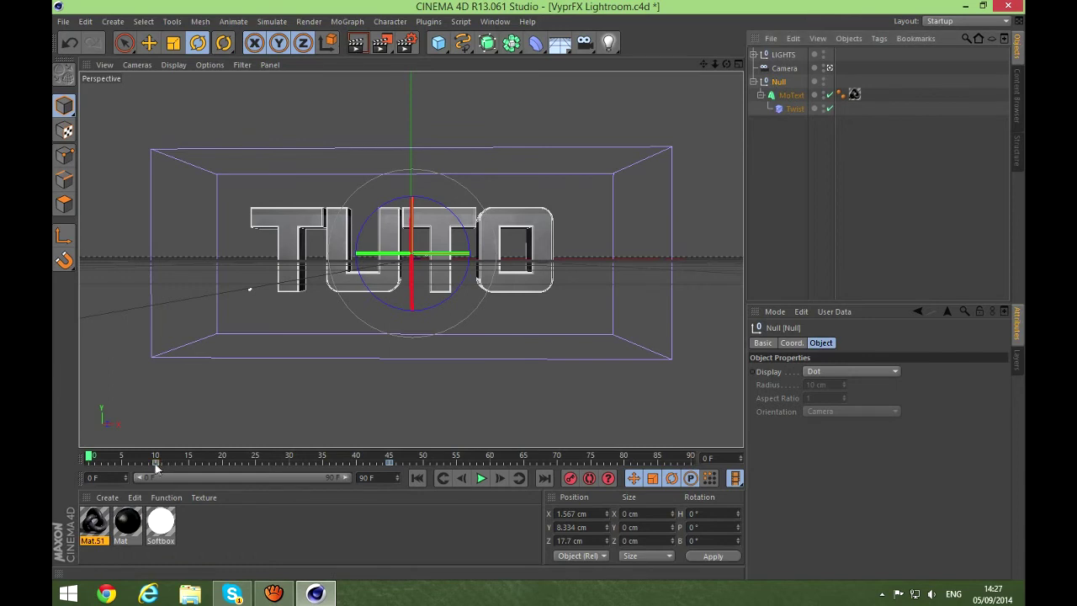
left_click(795, 108)
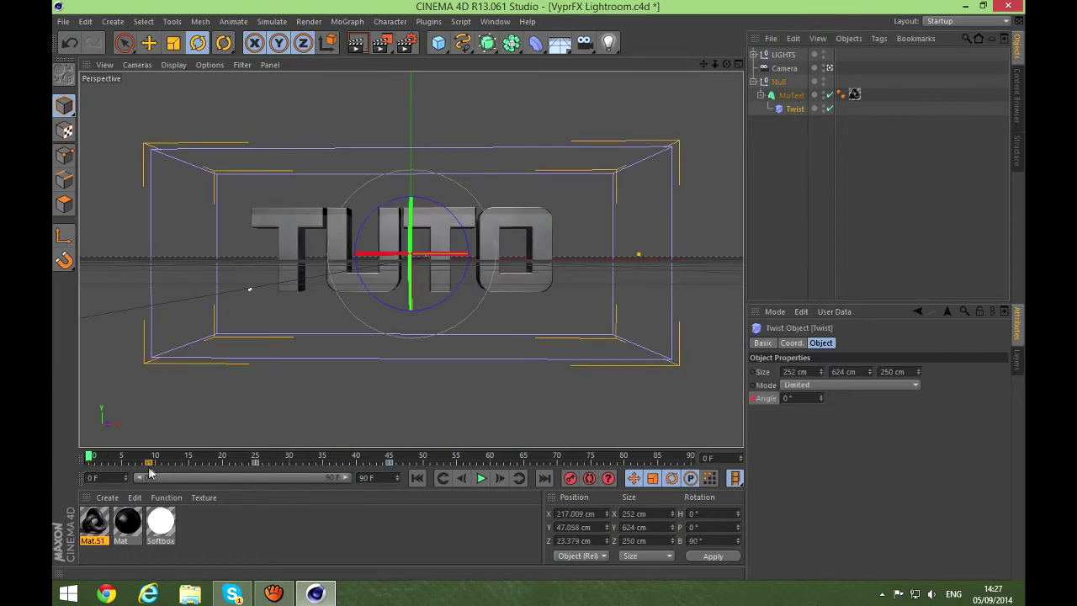
left_click_drag(90, 459, 52, 452)
Play the retimed Null and Twist animation twice from frame 0, and scrub to frame 75
left_click(778, 82)
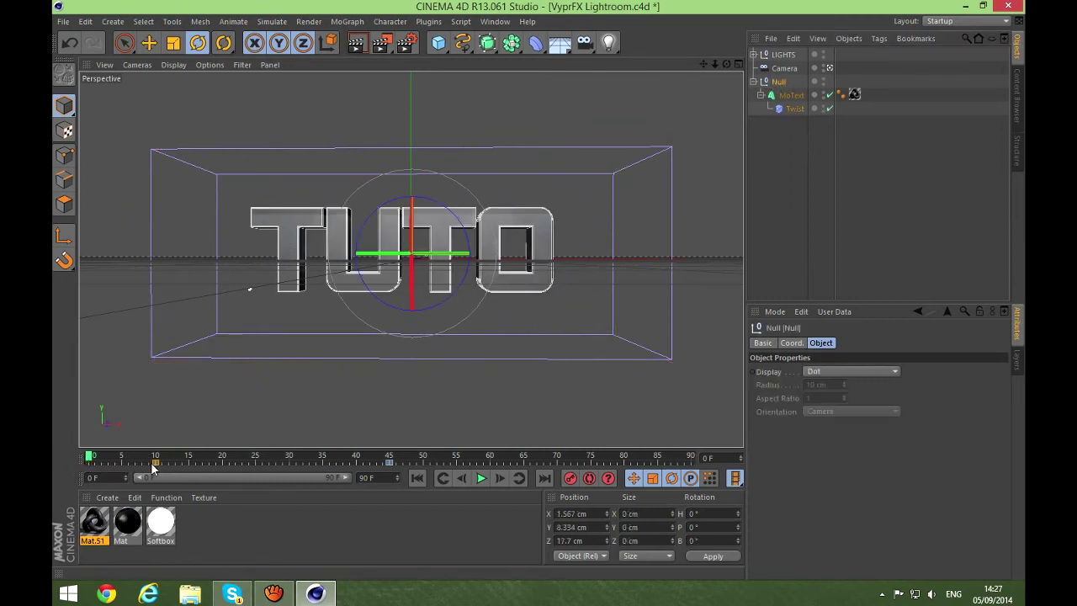
left_click_drag(90, 455, 52, 452)
left_click(482, 478)
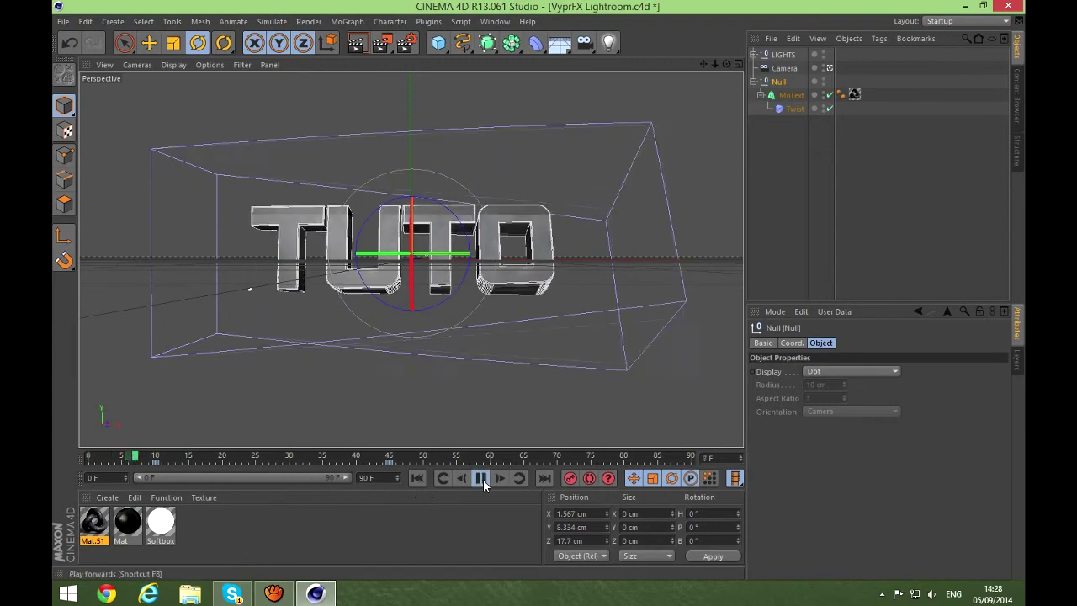
left_click(482, 479)
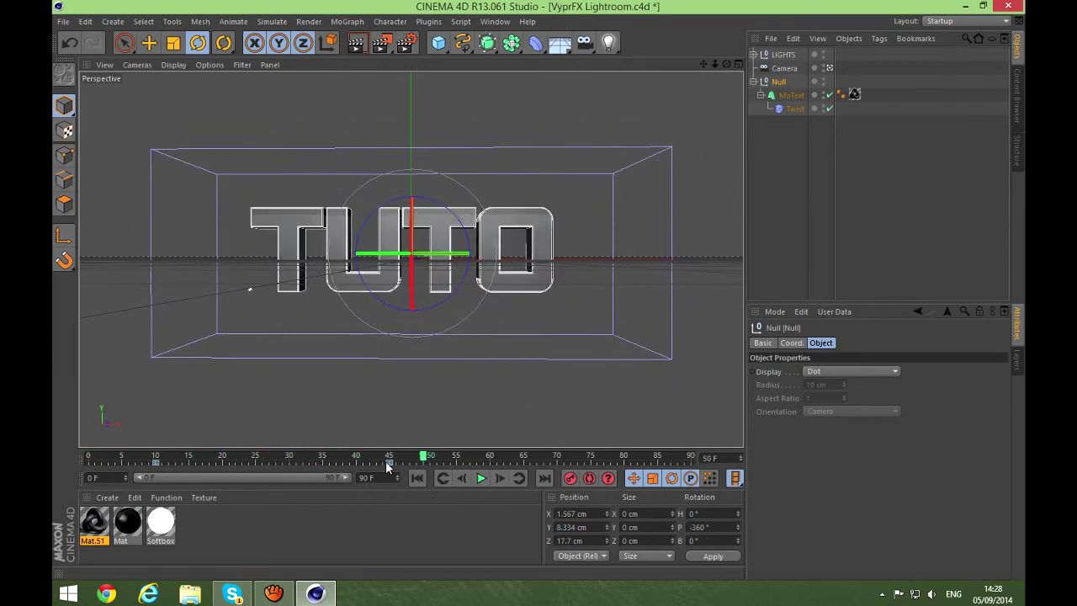
left_click_drag(103, 448, 70, 452)
left_click(481, 478)
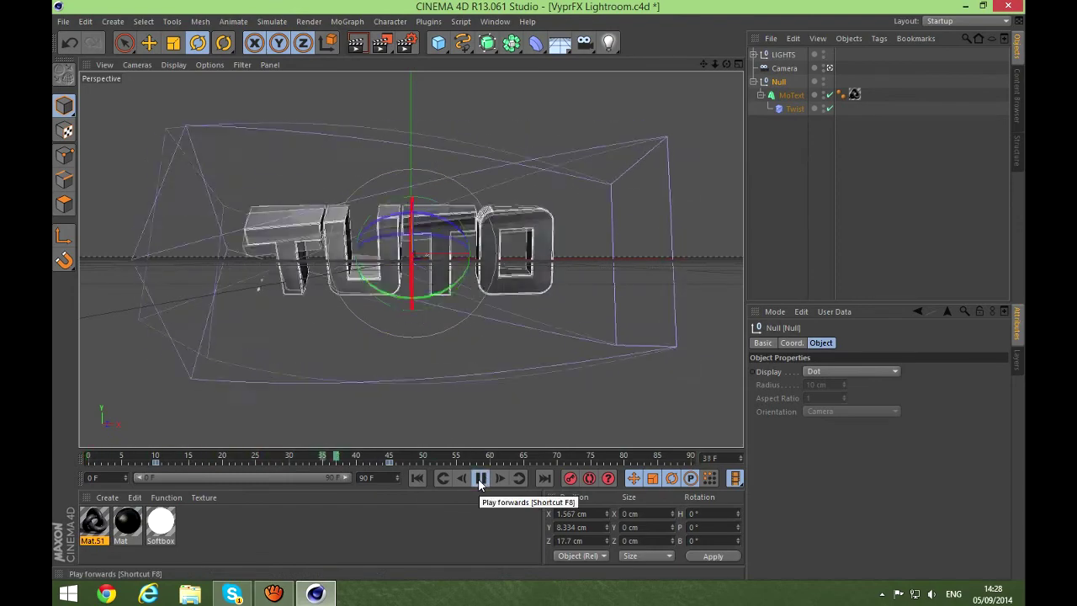
left_click(481, 479)
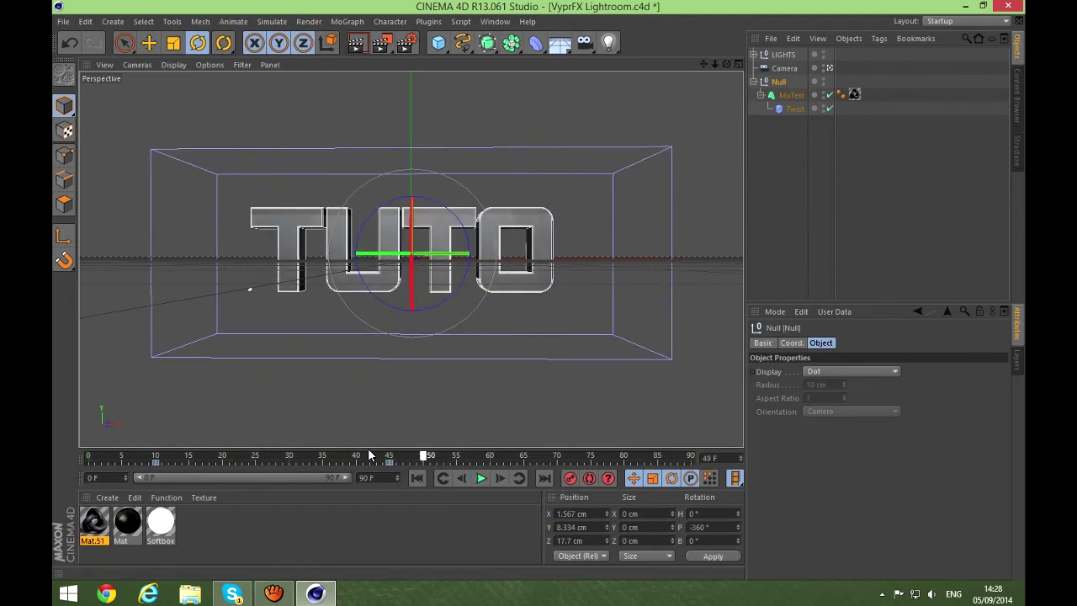
left_click_drag(373, 452, 587, 440)
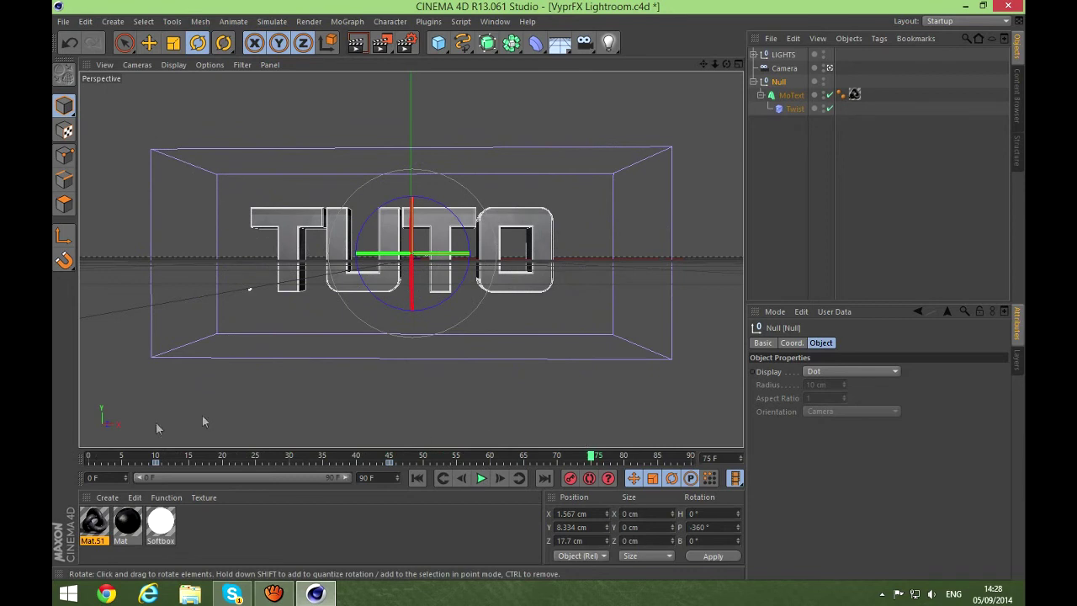